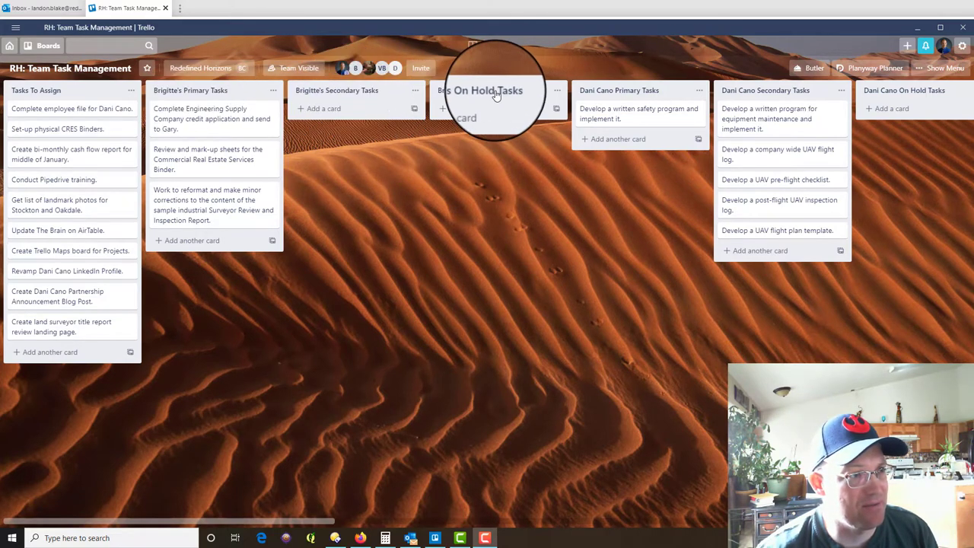
Step: Rename the "BKF Guidelines" list on the team task board to "RH Guidelines"
{"action": "scroll", "coordinate": [331, 524], "scroll_direction": "right", "scroll_amount": 2}
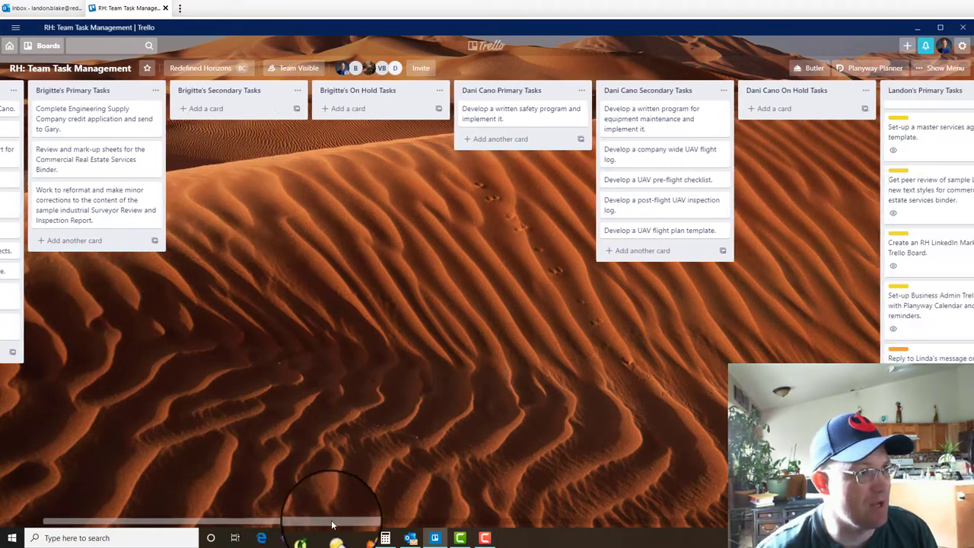
{"action": "left_click_drag", "start_coordinate": [331, 524], "coordinate": [613, 523]}
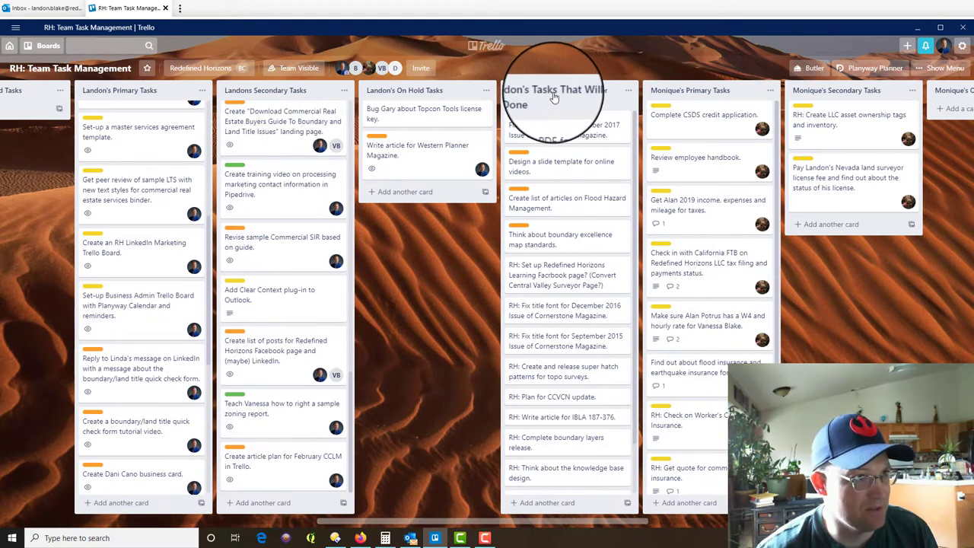
{"action": "left_click_drag", "start_coordinate": [446, 526], "coordinate": [715, 531]}
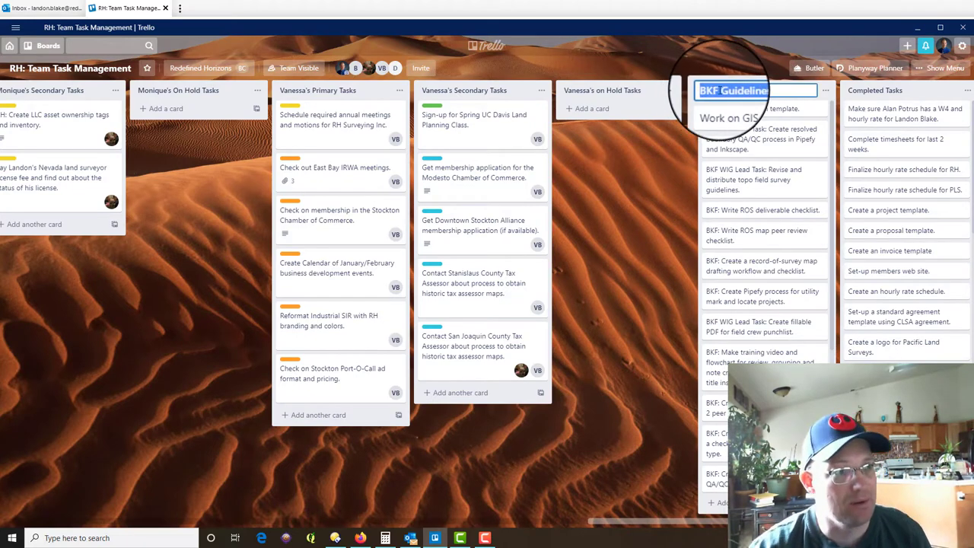
{"action": "key", "text": "Return"}
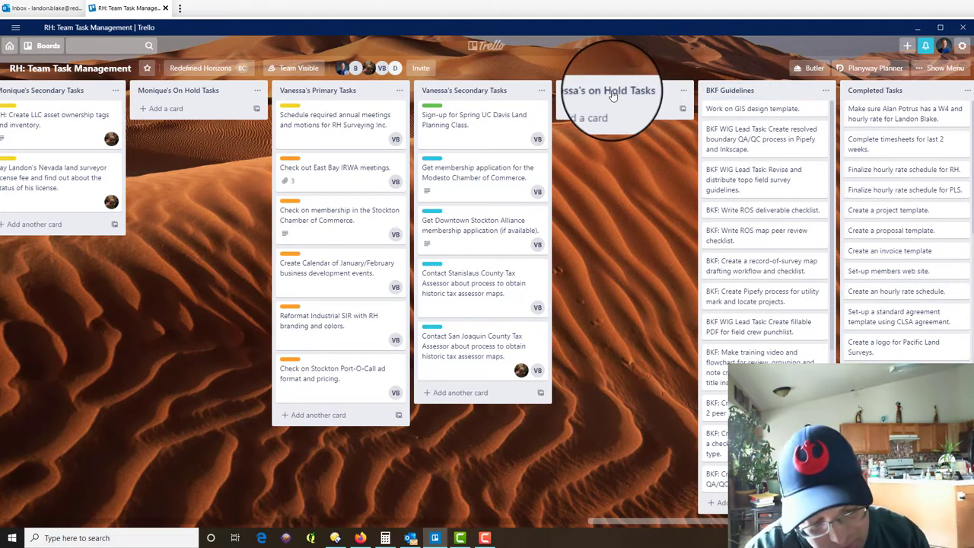
{"action": "left_click", "coordinate": [723, 90]}
{"action": "key", "text": "Return"}
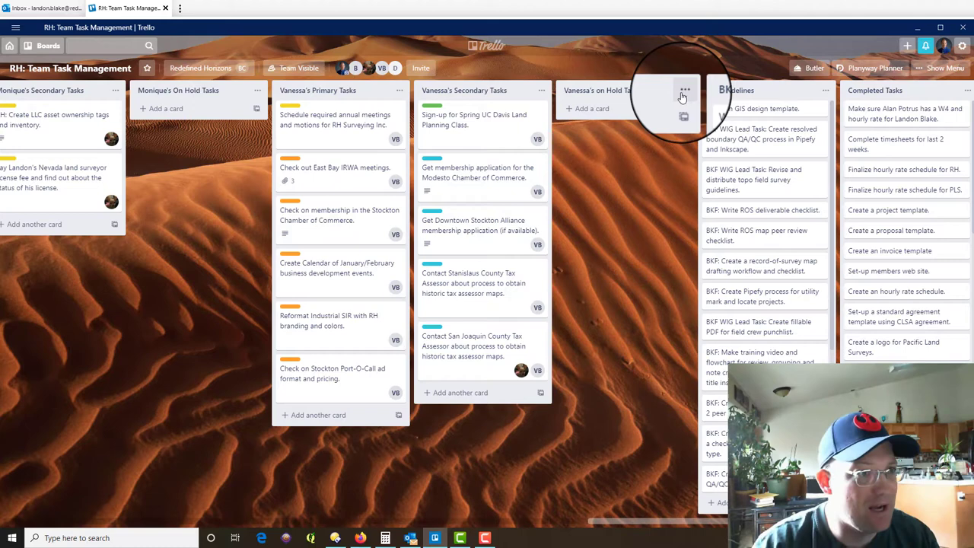
{"action": "left_click", "coordinate": [722, 90]}
{"action": "left_click", "coordinate": [720, 91]}
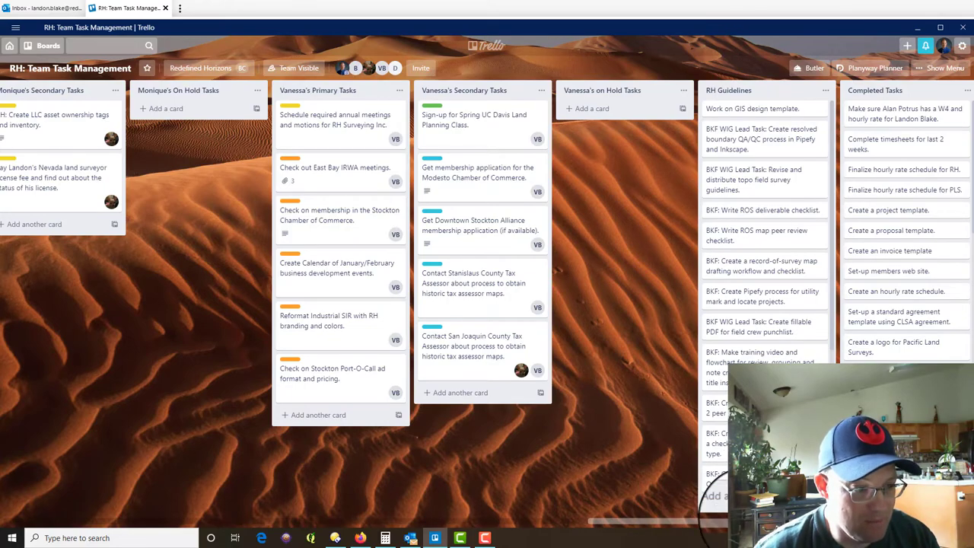
Step: Assign the list's owner as a member of the "Create SIR Order Form." card in their primary tasks list
{"action": "scroll", "coordinate": [713, 495], "scroll_direction": "left", "scroll_amount": 1}
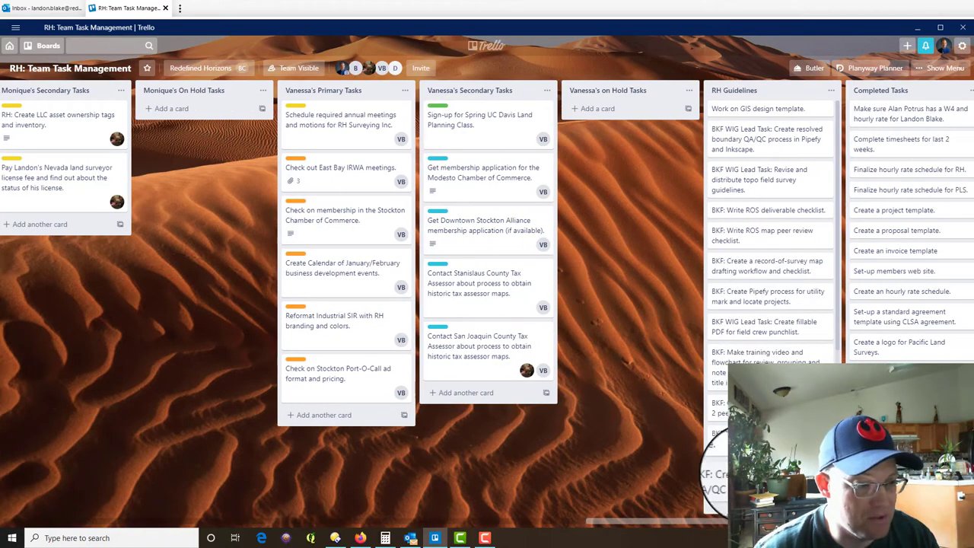
{"action": "left_click_drag", "start_coordinate": [711, 522], "coordinate": [138, 510]}
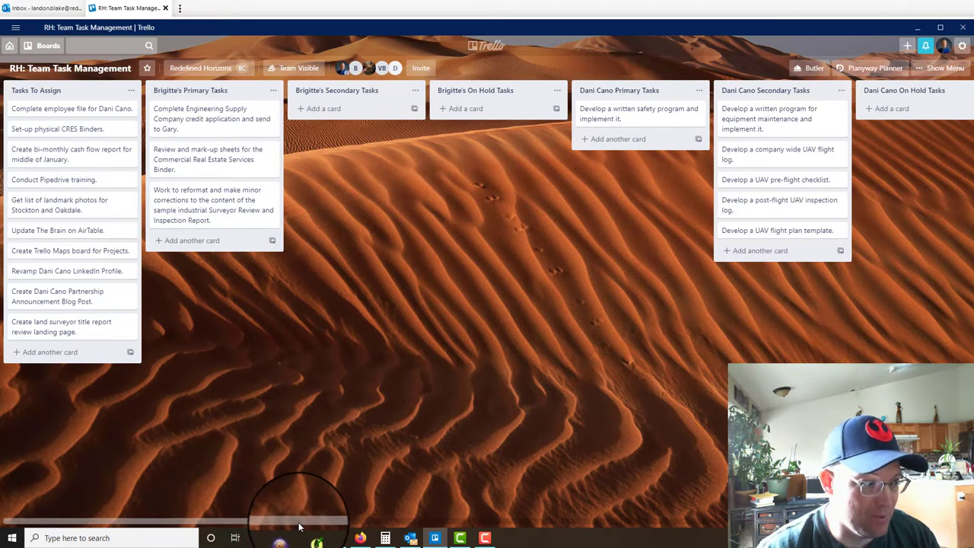
{"action": "scroll", "coordinate": [299, 524], "scroll_direction": "right", "scroll_amount": 5}
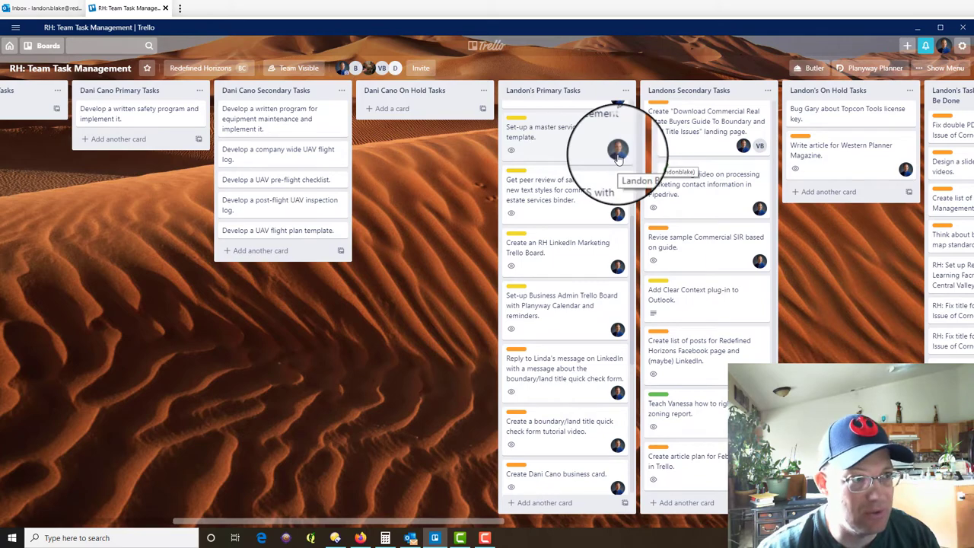
{"action": "scroll", "coordinate": [618, 175], "scroll_direction": "up", "scroll_amount": 4}
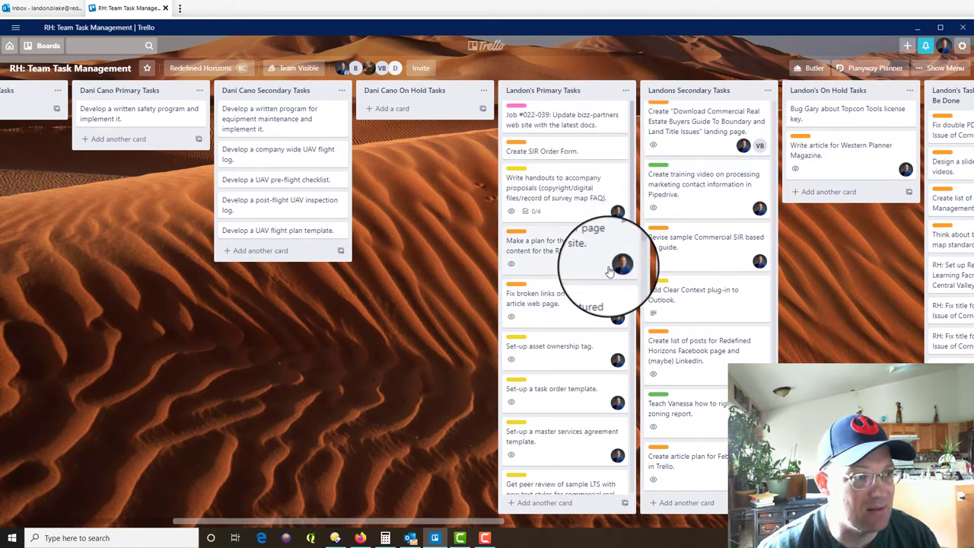
{"action": "scroll", "coordinate": [609, 273], "scroll_direction": "down", "scroll_amount": 5}
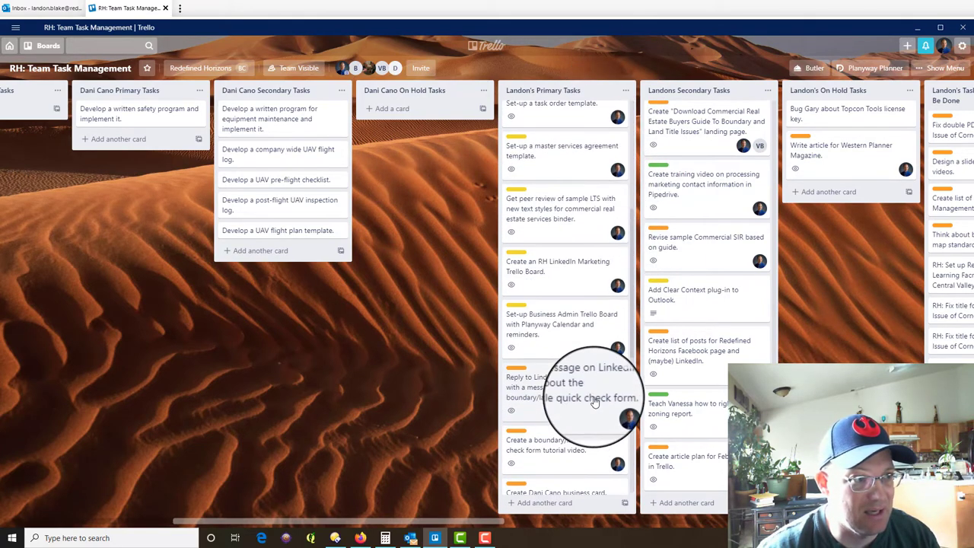
{"action": "scroll", "coordinate": [595, 402], "scroll_direction": "up", "scroll_amount": 5}
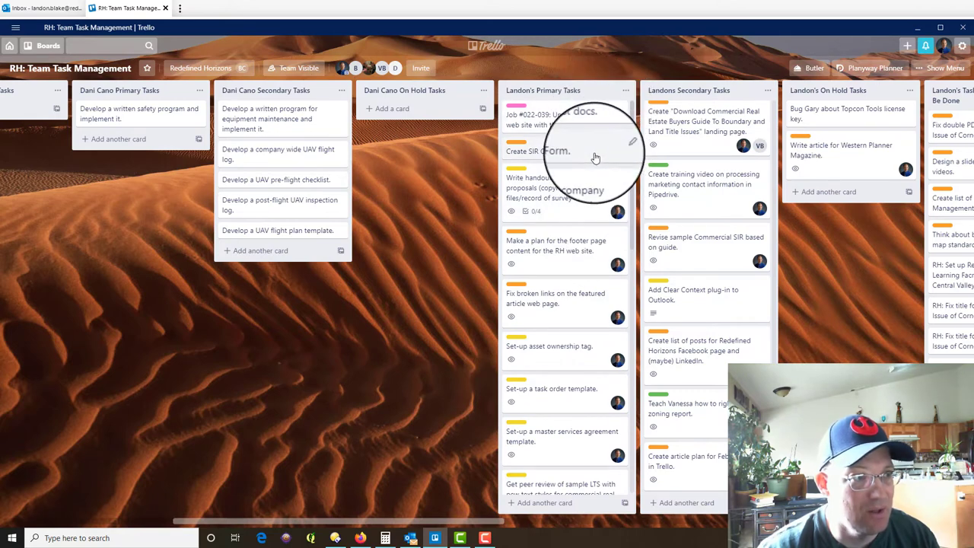
{"action": "left_click", "coordinate": [563, 151]}
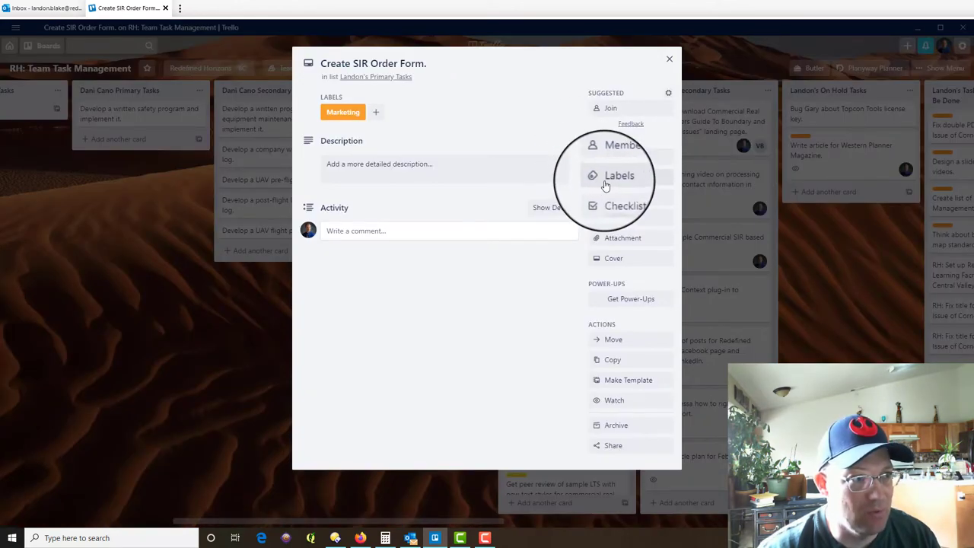
{"action": "left_click", "coordinate": [616, 159]}
{"action": "left_click", "coordinate": [631, 244]}
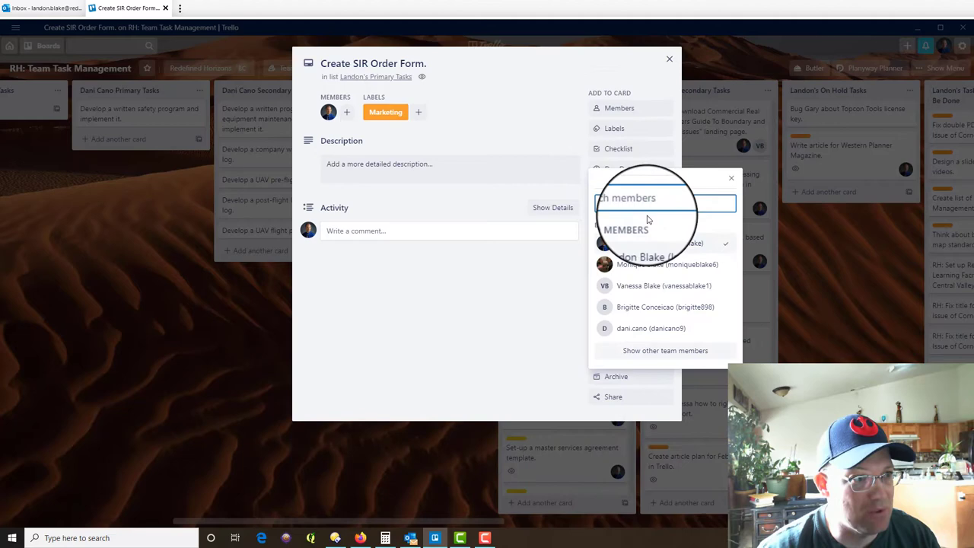
{"action": "left_click", "coordinate": [667, 61]}
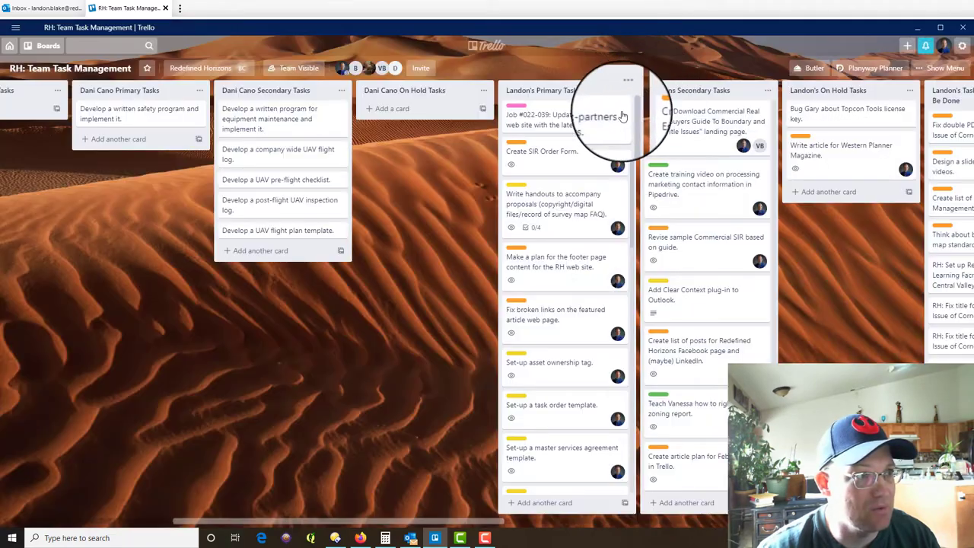
Step: Assign the same list owner as a member of the billable card about updating the bizz-partners web site with the latest docs
{"action": "left_click", "coordinate": [588, 126]}
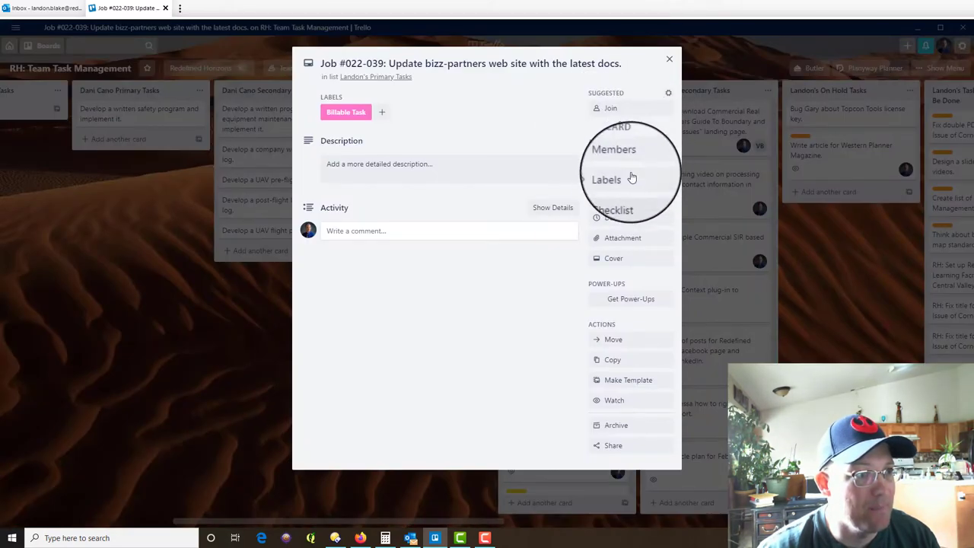
{"action": "left_click", "coordinate": [637, 158]}
{"action": "left_click", "coordinate": [637, 245]}
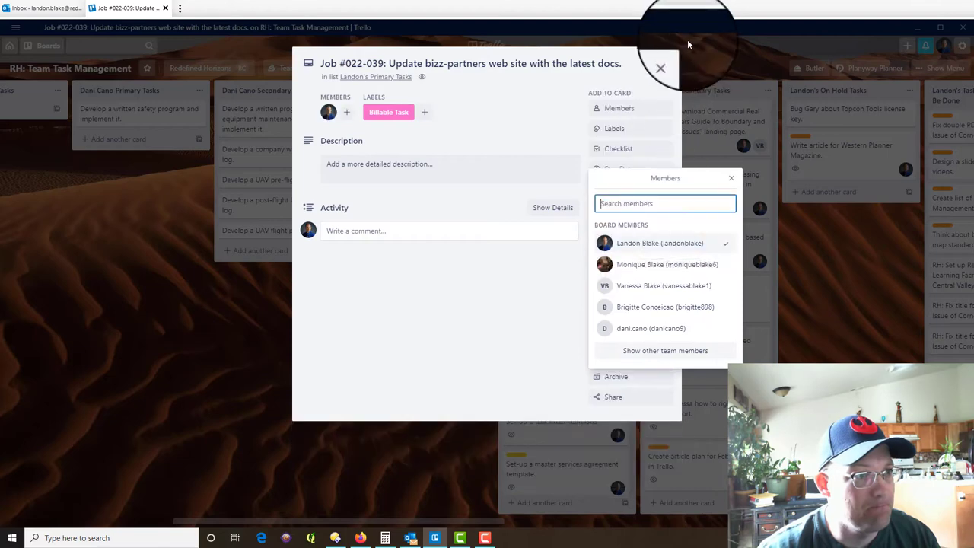
{"action": "left_click", "coordinate": [668, 61]}
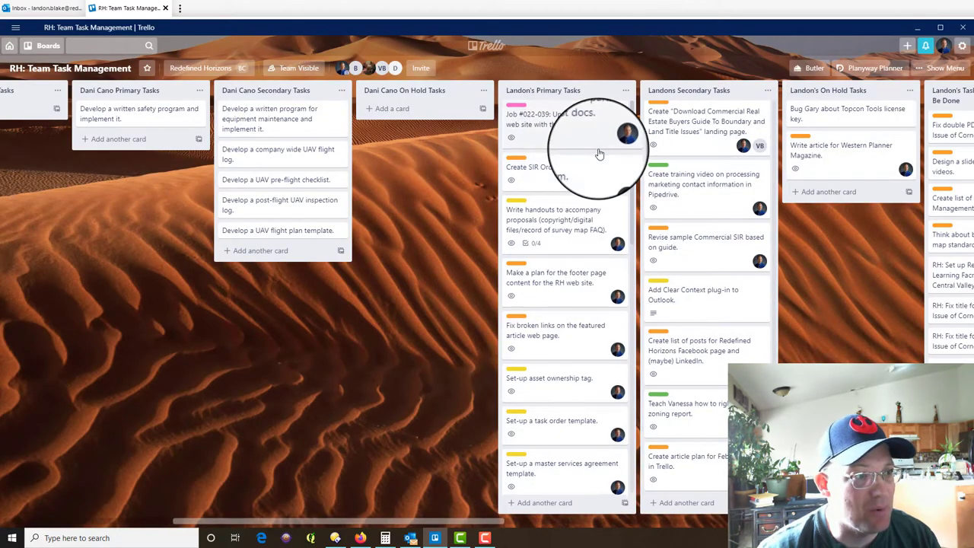
Step: Assign the owner of the first primary tasks list to its Engineering Supply Company credit application card
{"action": "scroll", "coordinate": [587, 342], "scroll_direction": "down", "scroll_amount": 2}
{"action": "scroll", "coordinate": [590, 225], "scroll_direction": "up", "scroll_amount": 2}
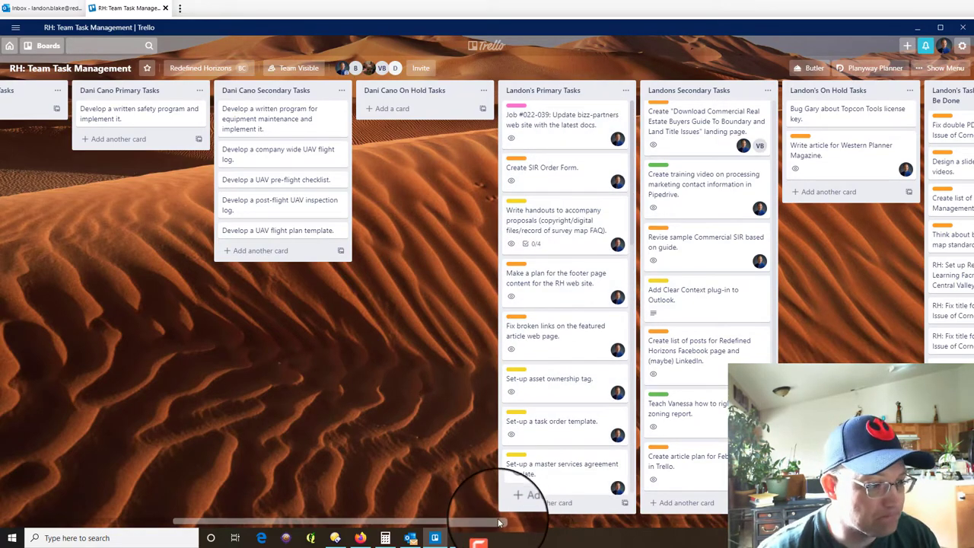
{"action": "left_click_drag", "start_coordinate": [444, 521], "coordinate": [601, 463]}
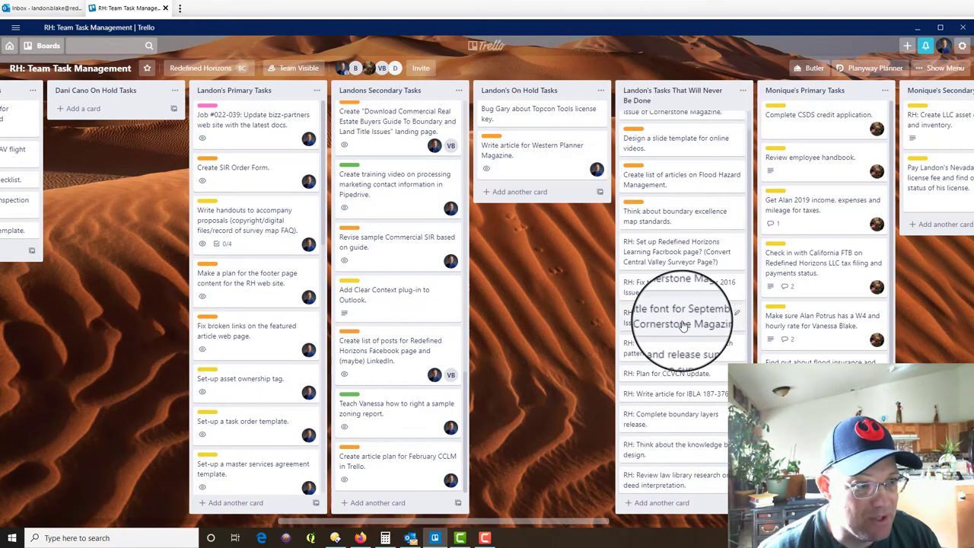
{"action": "scroll", "coordinate": [687, 350], "scroll_direction": "down", "scroll_amount": 1}
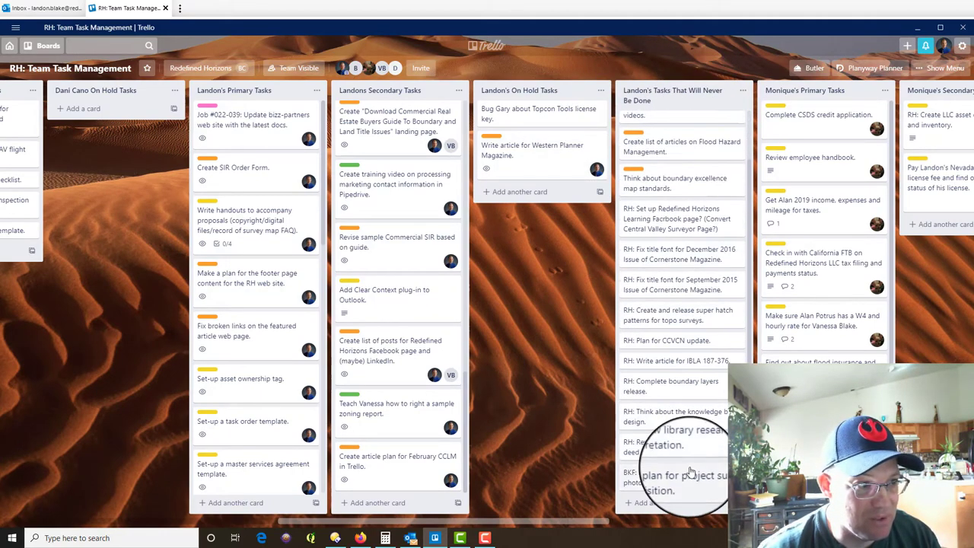
{"action": "scroll", "coordinate": [681, 491], "scroll_direction": "down", "scroll_amount": 1}
{"action": "left_click_drag", "start_coordinate": [607, 522], "coordinate": [263, 504]}
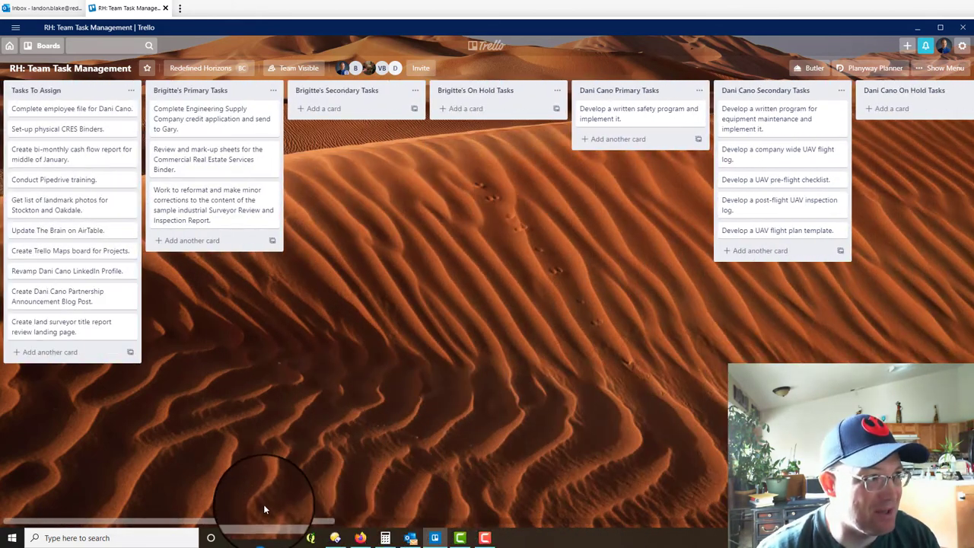
{"action": "left_click", "coordinate": [210, 120]}
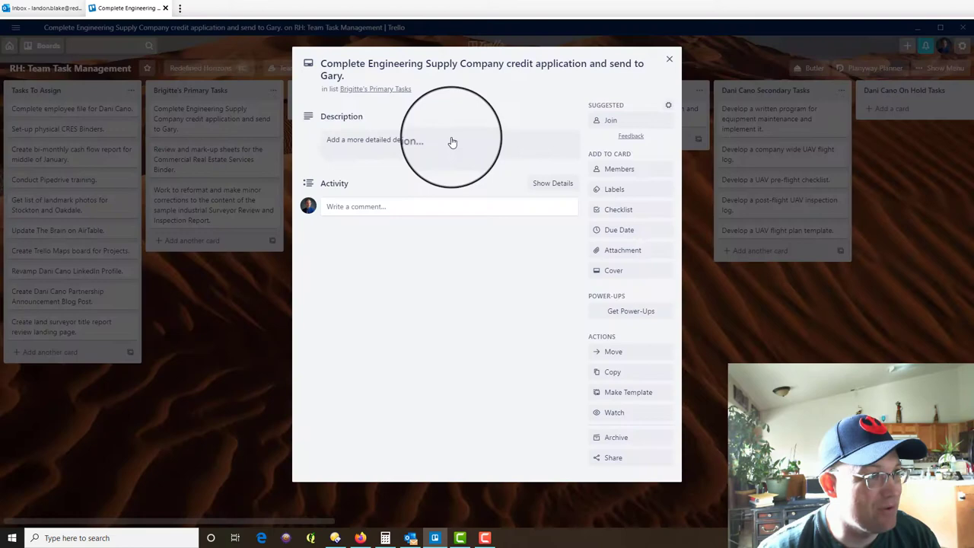
{"action": "left_click", "coordinate": [616, 169]}
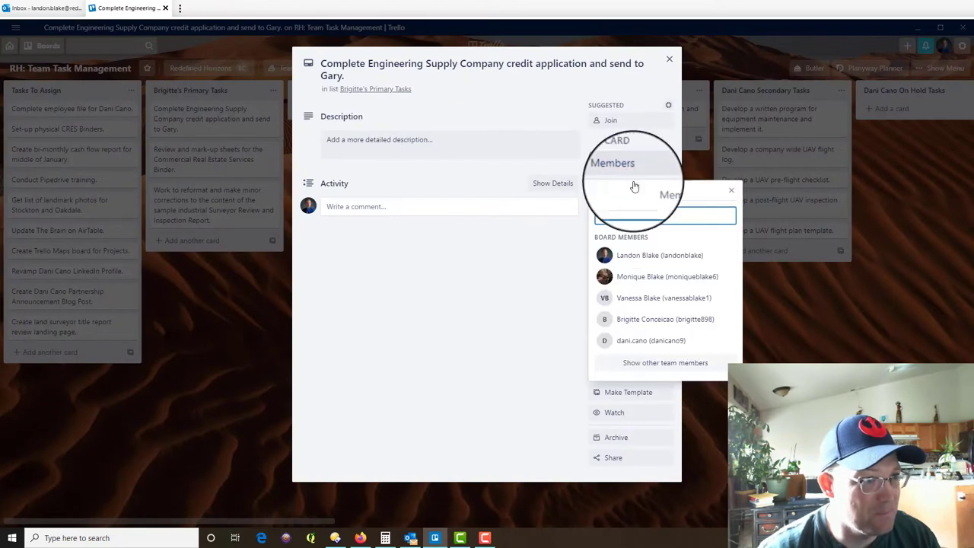
{"action": "left_click", "coordinate": [648, 320]}
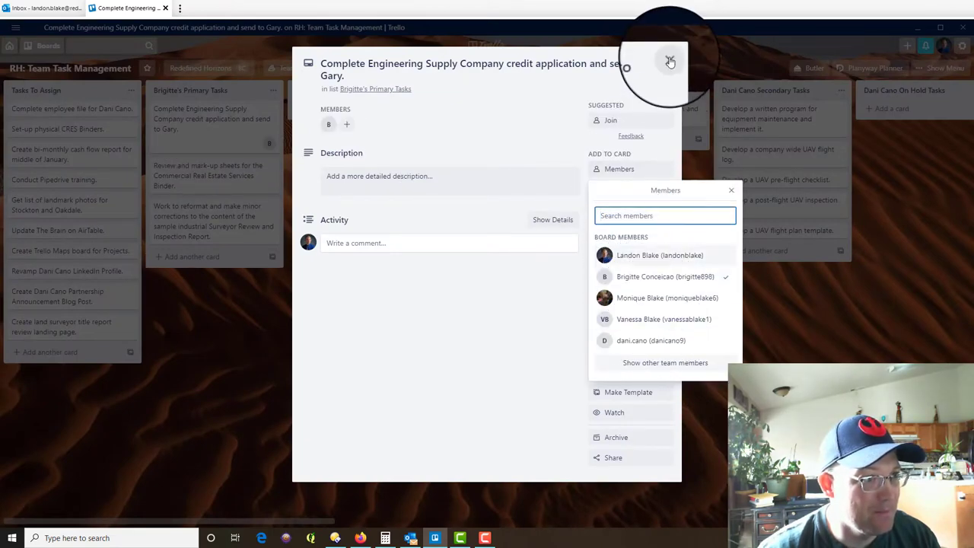
{"action": "left_click", "coordinate": [669, 61]}
Step: Assign the list's owner to the "Review and mark-up sheets for the Commercial Real Estate Services Binder." card
{"action": "left_click", "coordinate": [202, 168]}
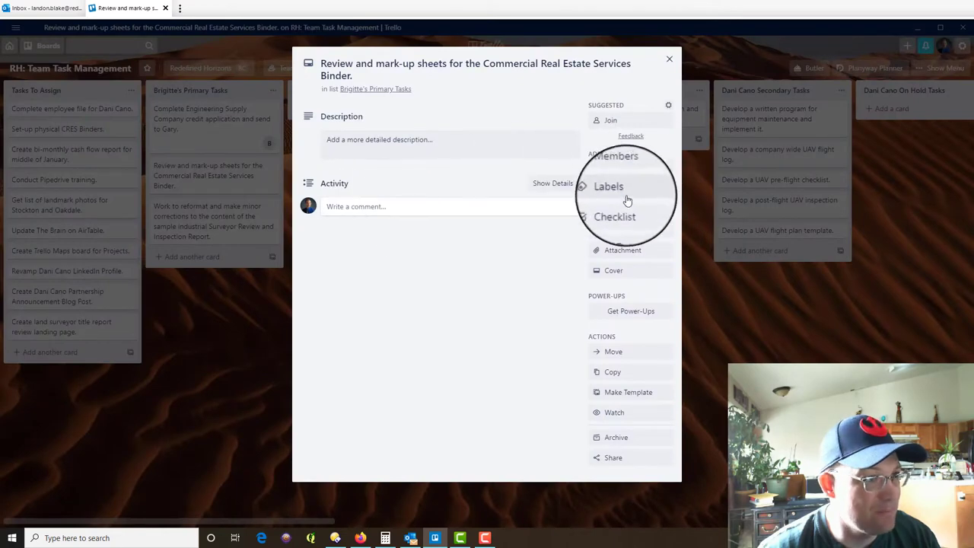
{"action": "left_click", "coordinate": [637, 171]}
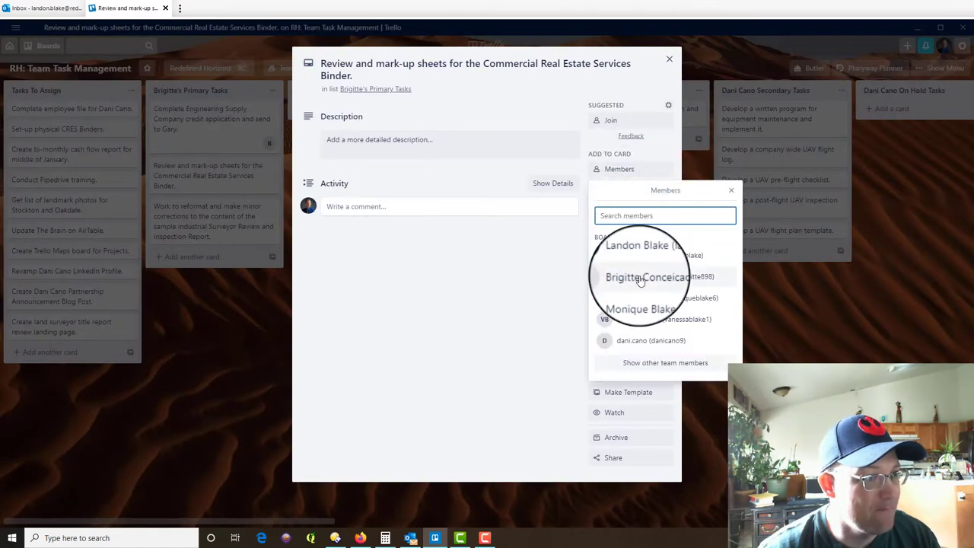
{"action": "left_click", "coordinate": [640, 280]}
{"action": "left_click", "coordinate": [669, 60]}
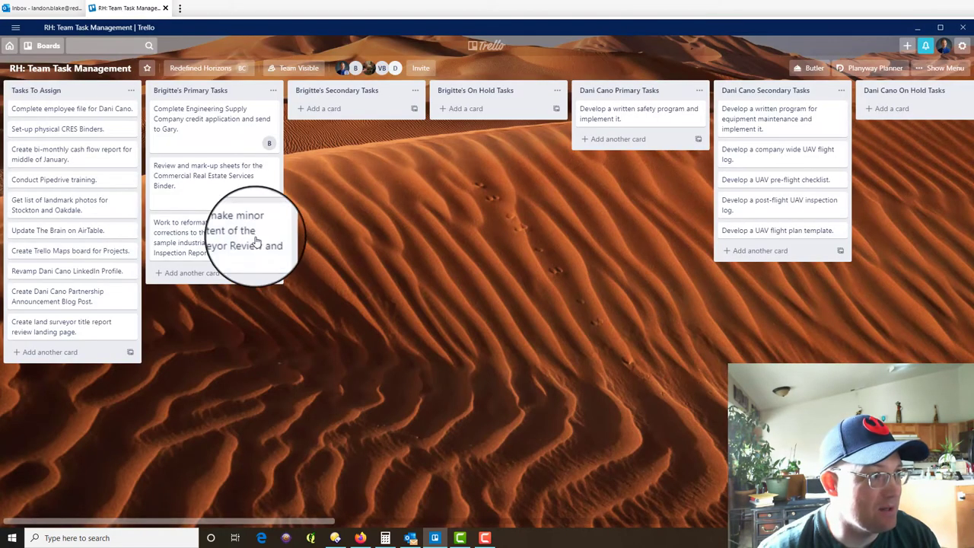
Step: Assign the list's owner to the card about reformatting and correcting the sample industrial Surveyor Review and Inspection Report
{"action": "left_click", "coordinate": [242, 255]}
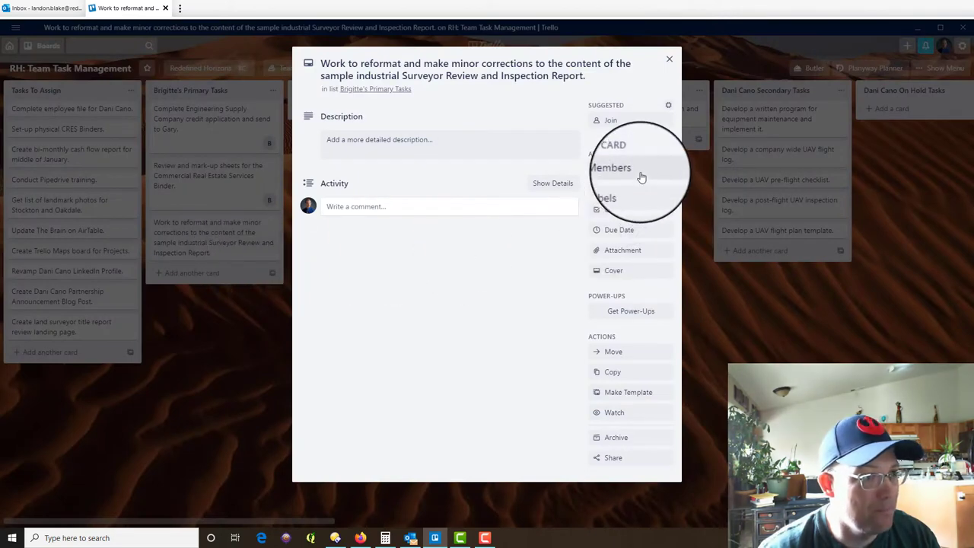
{"action": "left_click", "coordinate": [638, 172]}
{"action": "left_click", "coordinate": [662, 277]}
{"action": "left_click", "coordinate": [670, 59]}
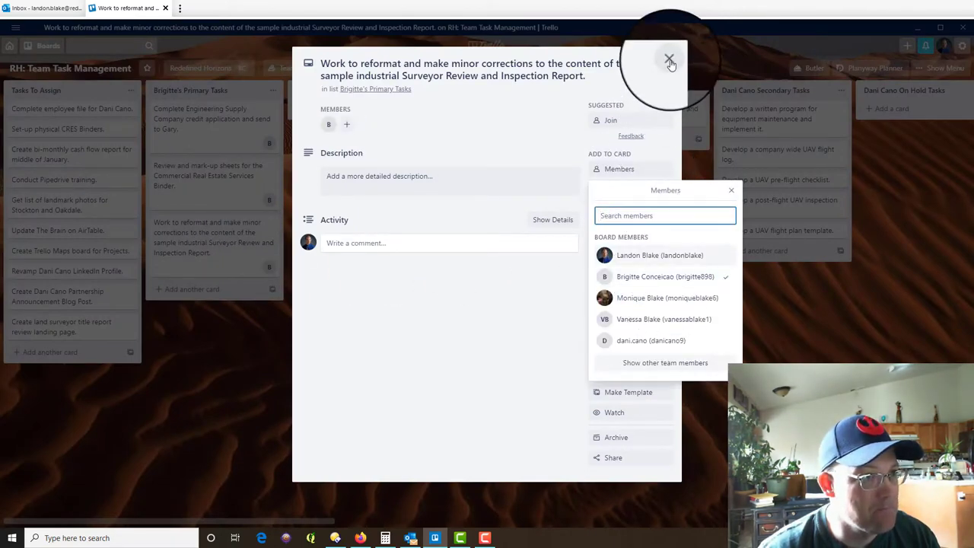
Step: Open the Planyway Planner for the board and adjust the divider between the team calendar and the card lists
{"action": "left_click_drag", "start_coordinate": [322, 524], "coordinate": [579, 525]}
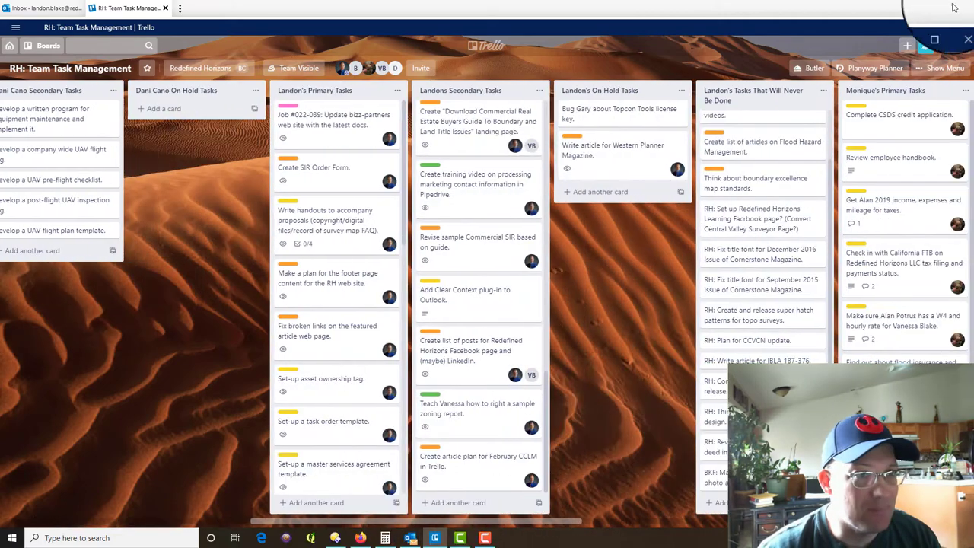
{"action": "left_click", "coordinate": [875, 68]}
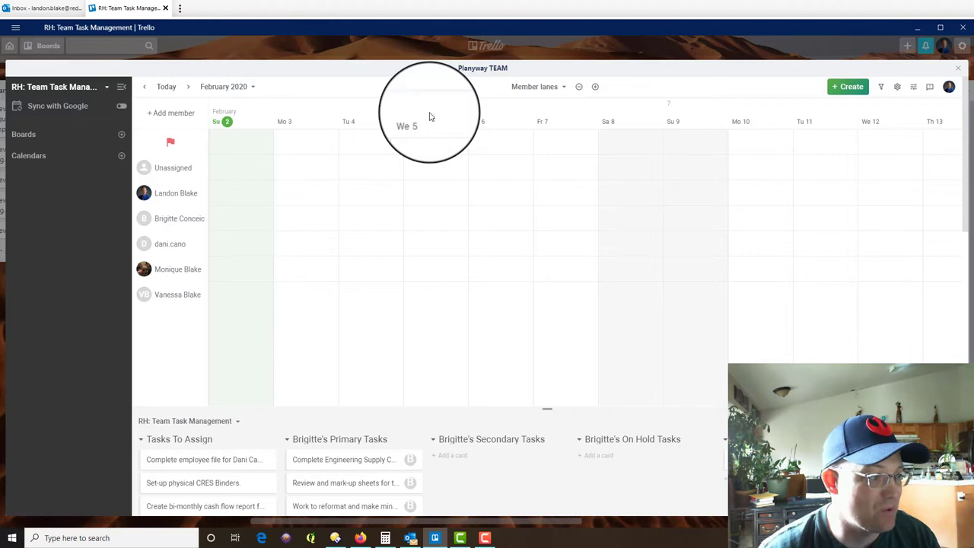
{"action": "scroll", "coordinate": [540, 257], "scroll_direction": "down", "scroll_amount": 3}
{"action": "scroll", "coordinate": [551, 255], "scroll_direction": "up", "scroll_amount": 3}
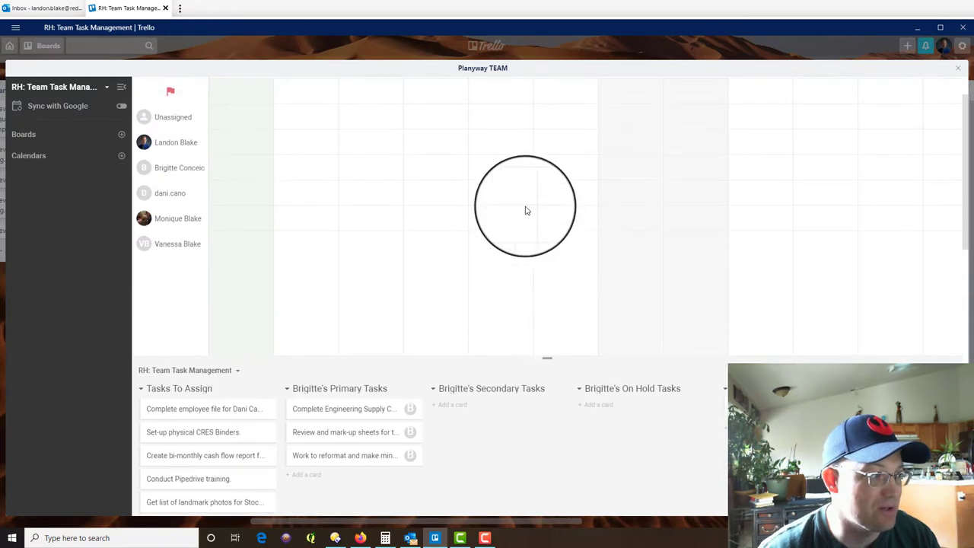
{"action": "scroll", "coordinate": [526, 211], "scroll_direction": "down", "scroll_amount": 2}
{"action": "scroll", "coordinate": [442, 338], "scroll_direction": "down", "scroll_amount": 2}
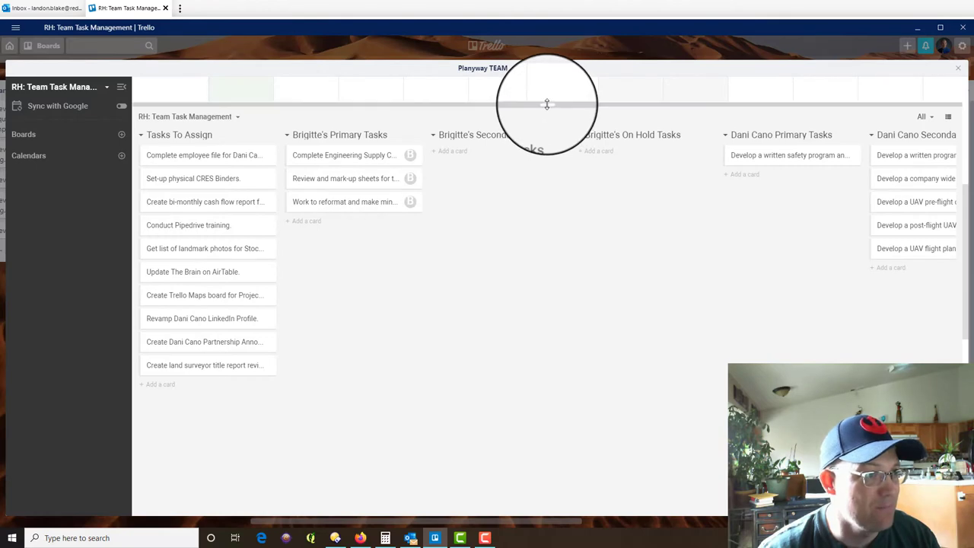
{"action": "left_click_drag", "start_coordinate": [551, 104], "coordinate": [597, 183]}
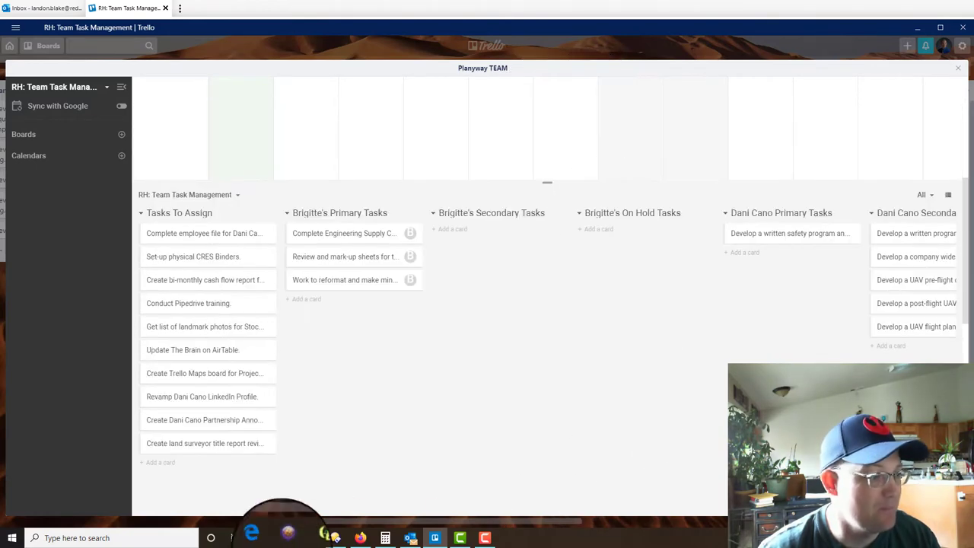
Step: Reopen the Planyway Planner and examine the members' calendar lanes and the board's task lists beneath them, then return to the board
{"action": "left_click", "coordinate": [381, 522]}
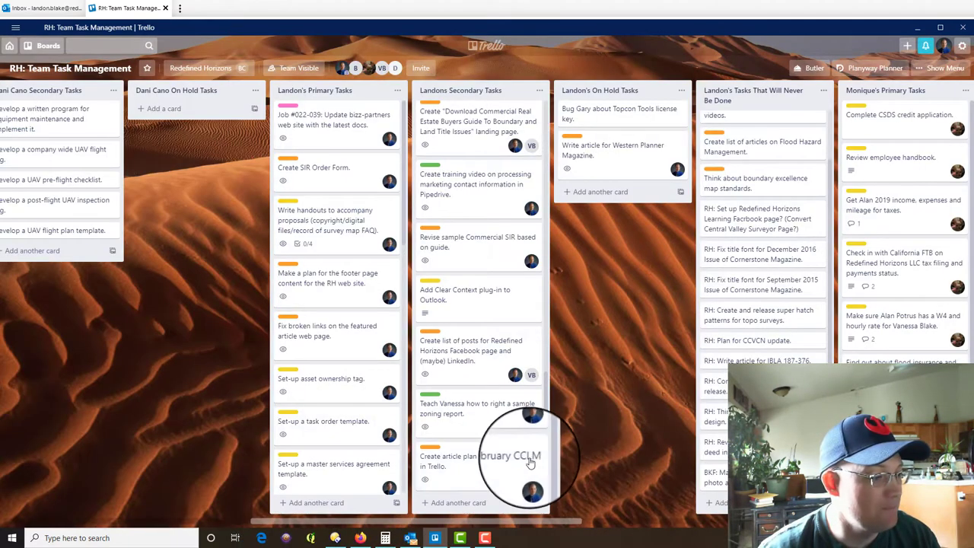
{"action": "left_click", "coordinate": [867, 75]}
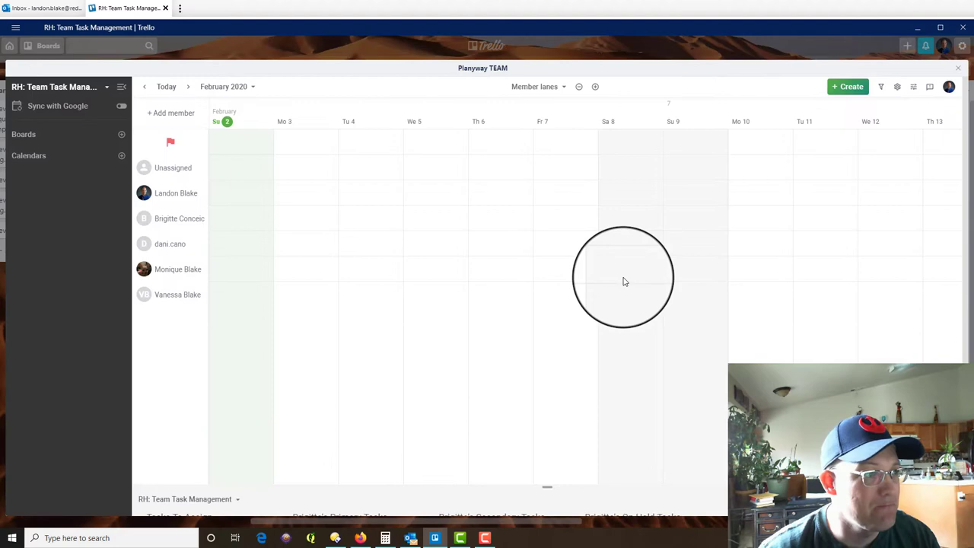
{"action": "scroll", "coordinate": [625, 280], "scroll_direction": "down", "scroll_amount": 5}
{"action": "scroll", "coordinate": [648, 375], "scroll_direction": "right", "scroll_amount": 4}
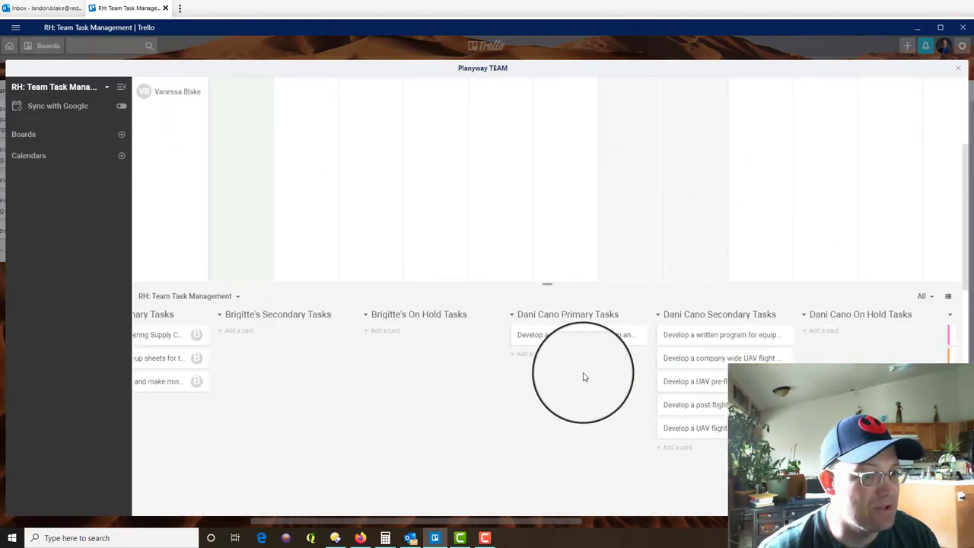
{"action": "scroll", "coordinate": [583, 376], "scroll_direction": "left", "scroll_amount": 2}
{"action": "scroll", "coordinate": [380, 357], "scroll_direction": "right", "scroll_amount": 4}
{"action": "scroll", "coordinate": [617, 401], "scroll_direction": "right", "scroll_amount": 5}
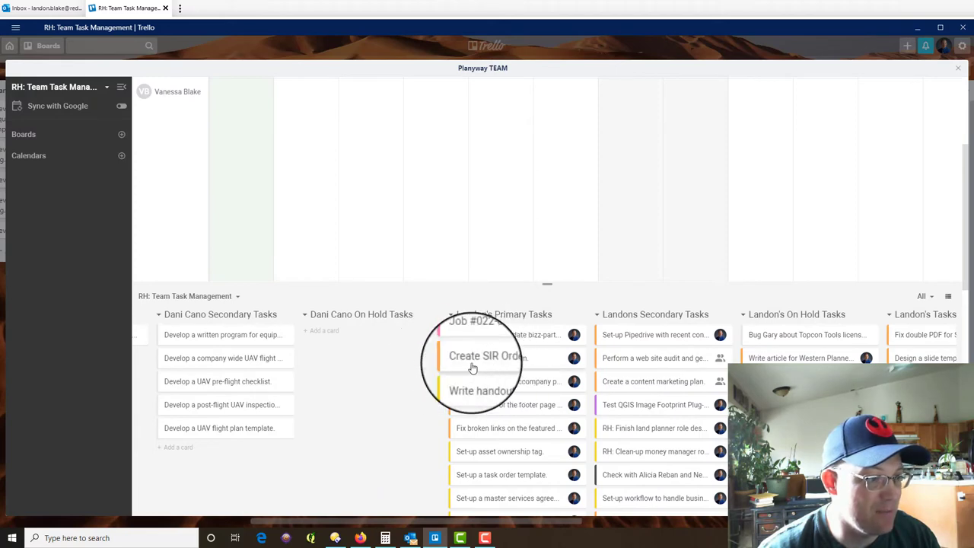
{"action": "left_click_drag", "start_coordinate": [370, 385], "coordinate": [967, 384]}
{"action": "scroll", "coordinate": [550, 400], "scroll_direction": "left", "scroll_amount": 4}
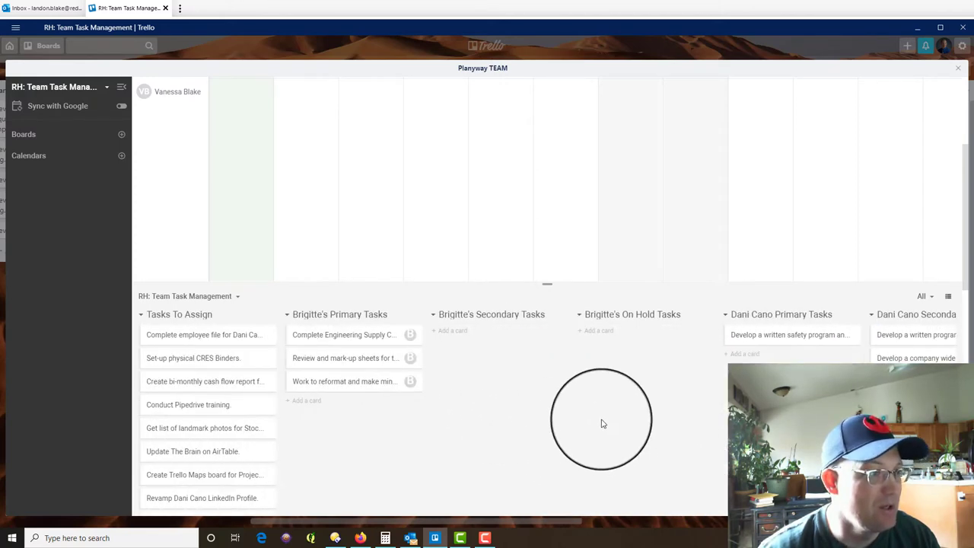
{"action": "scroll", "coordinate": [586, 373], "scroll_direction": "up", "scroll_amount": 3}
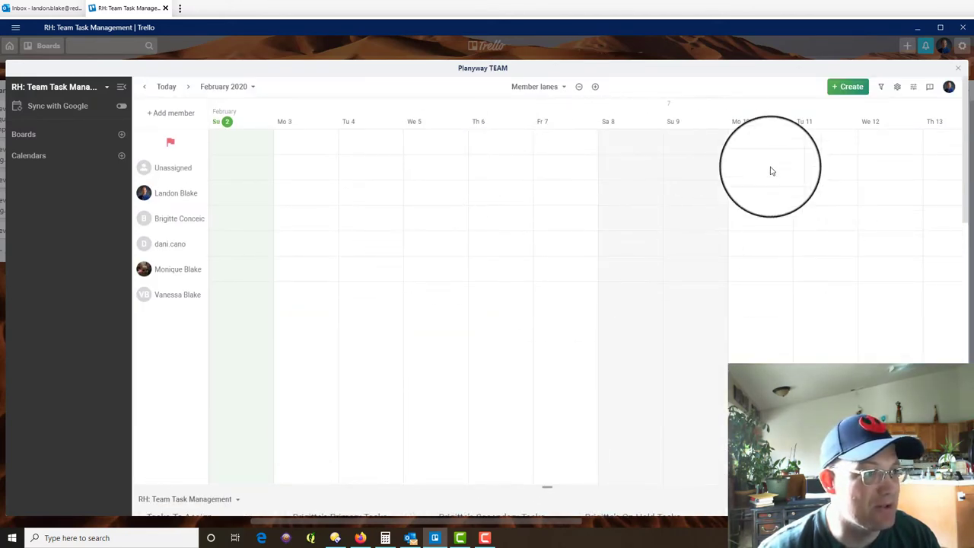
{"action": "left_click", "coordinate": [959, 70]}
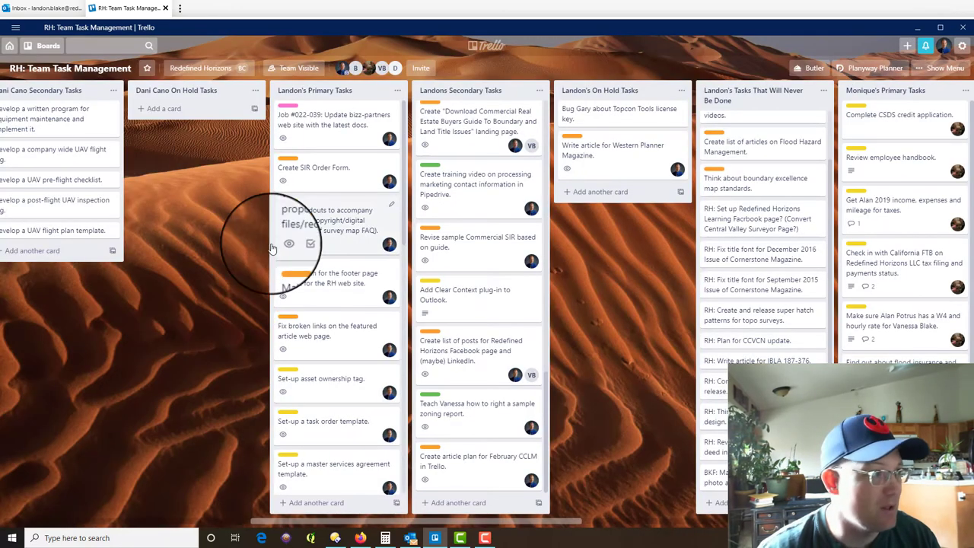
Step: Give the Engineering Supply Company credit application card a due date of February 7, 2020
{"action": "left_click_drag", "start_coordinate": [525, 524], "coordinate": [245, 512]}
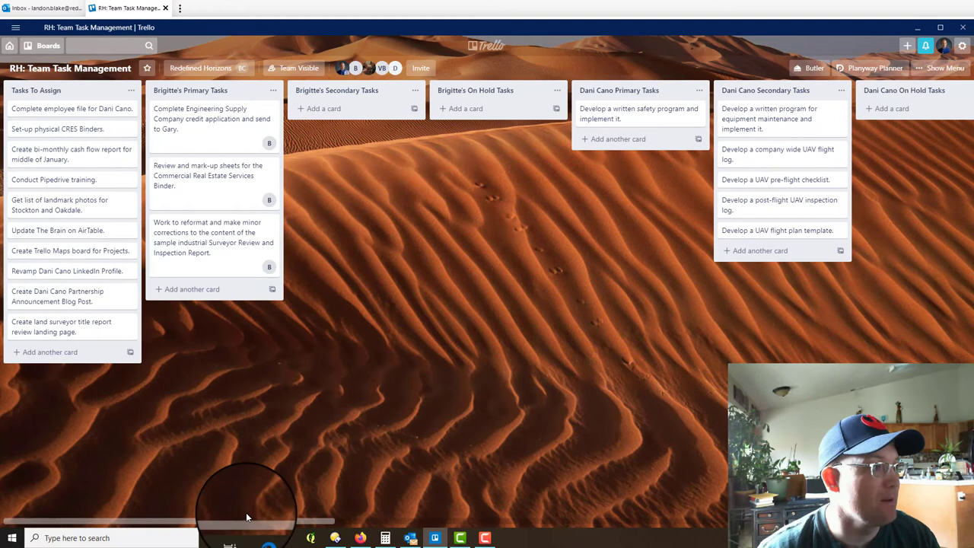
{"action": "left_click", "coordinate": [238, 128]}
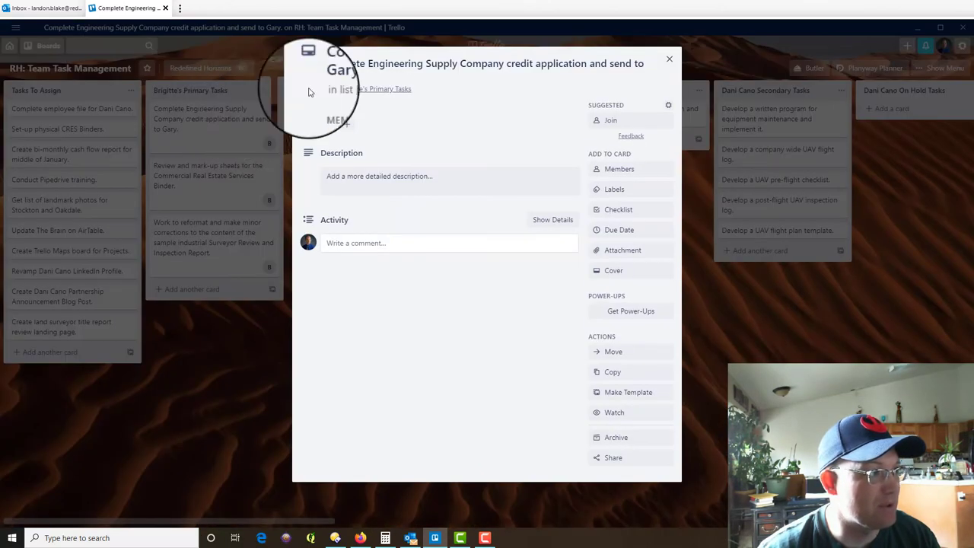
{"action": "left_click", "coordinate": [631, 229]}
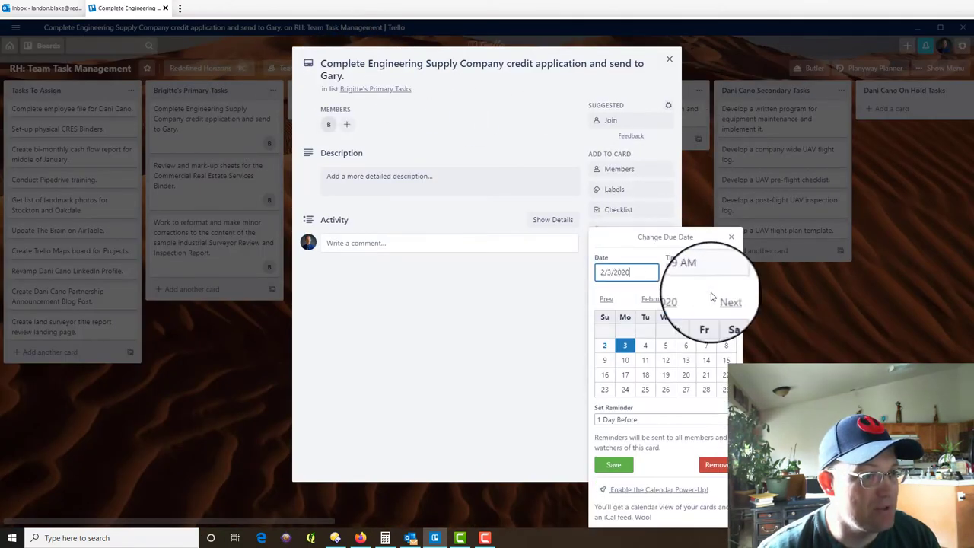
{"action": "left_click", "coordinate": [706, 345]}
{"action": "left_click", "coordinate": [612, 467]}
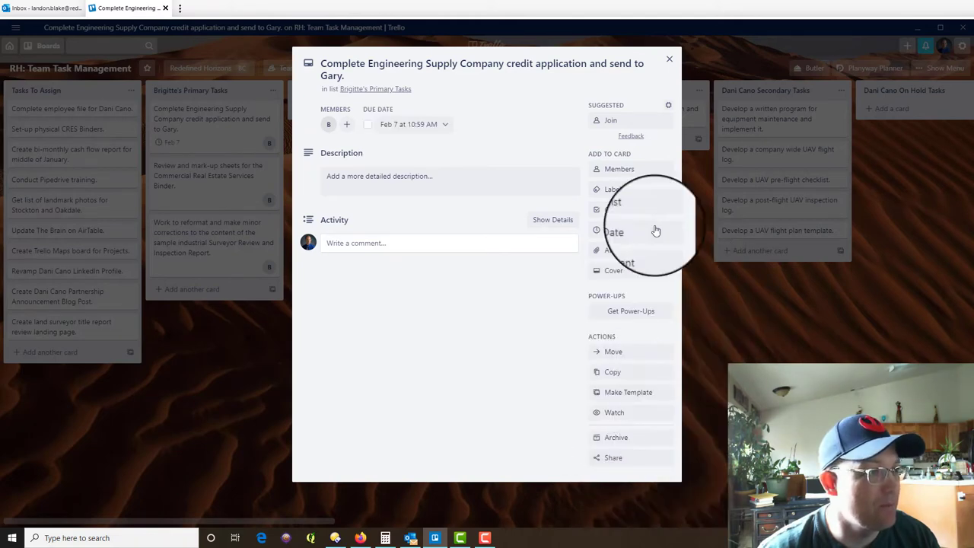
{"action": "left_click", "coordinate": [670, 61]}
Step: Give the "Review and mark-up sheets for the Commercial Real Estate Services Binder." card a due date of February 4, 2020
{"action": "left_click", "coordinate": [212, 188]}
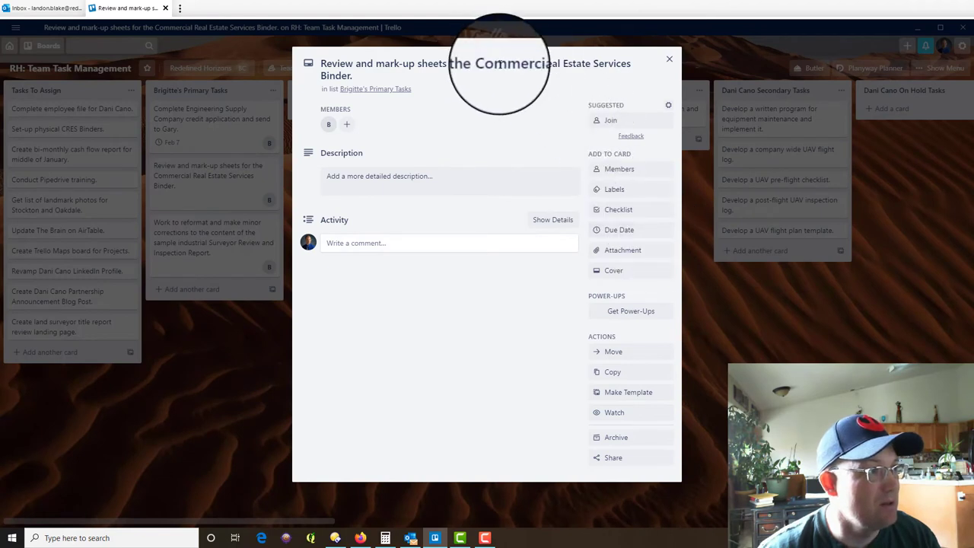
{"action": "left_click", "coordinate": [644, 232]}
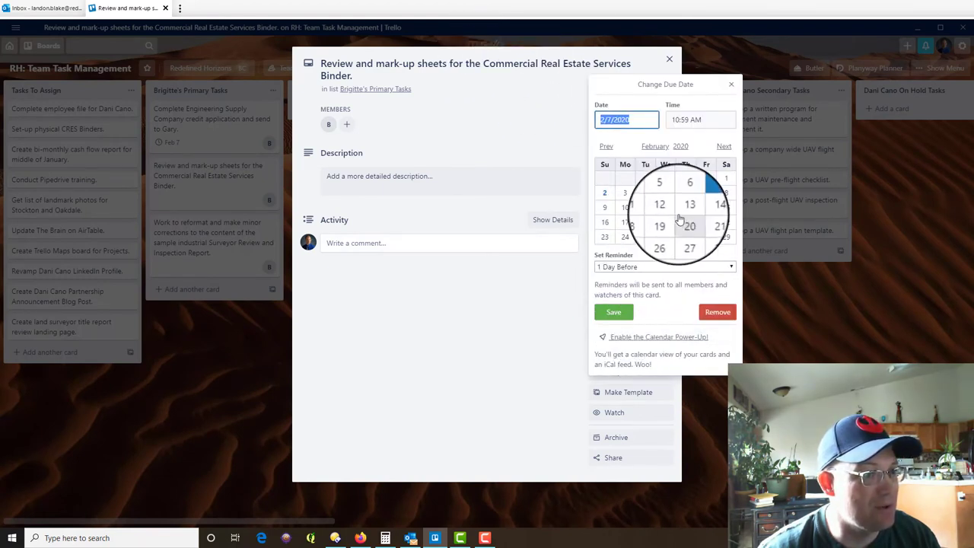
{"action": "left_click", "coordinate": [646, 193]}
{"action": "left_click", "coordinate": [612, 313]}
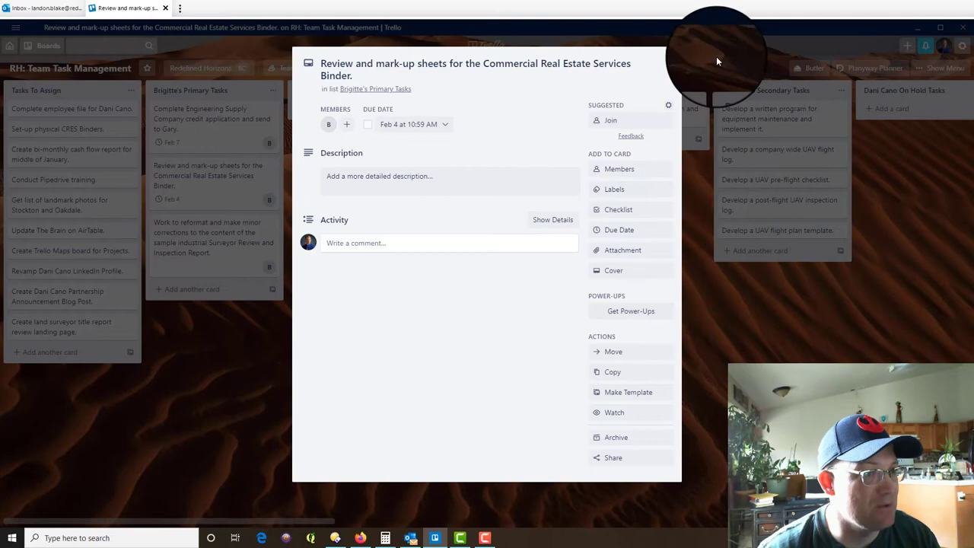
{"action": "left_click", "coordinate": [669, 60]}
Step: Set the due date of the sample industrial Surveyor Review and Inspection Report card to February 7, 2020 at 5:00 PM
{"action": "left_click", "coordinate": [213, 242]}
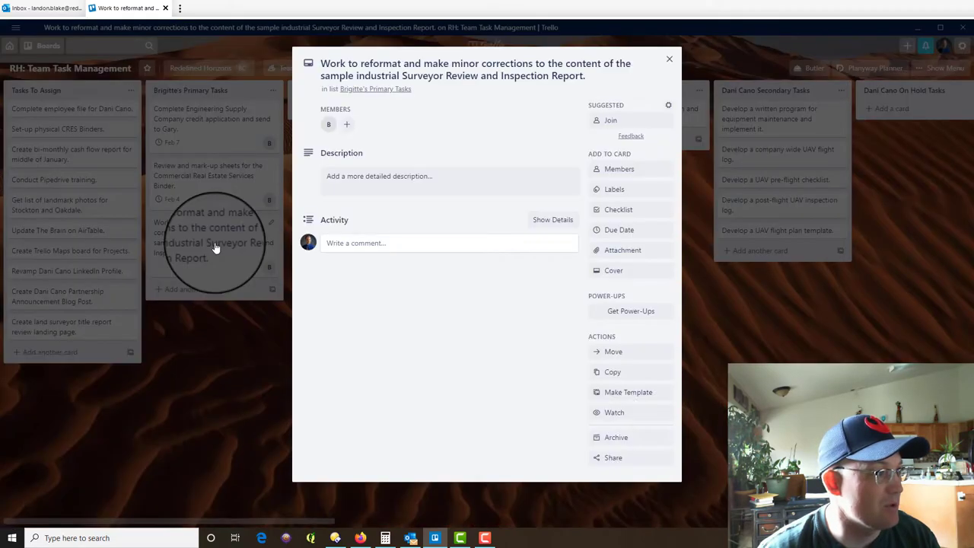
{"action": "left_click", "coordinate": [632, 190]}
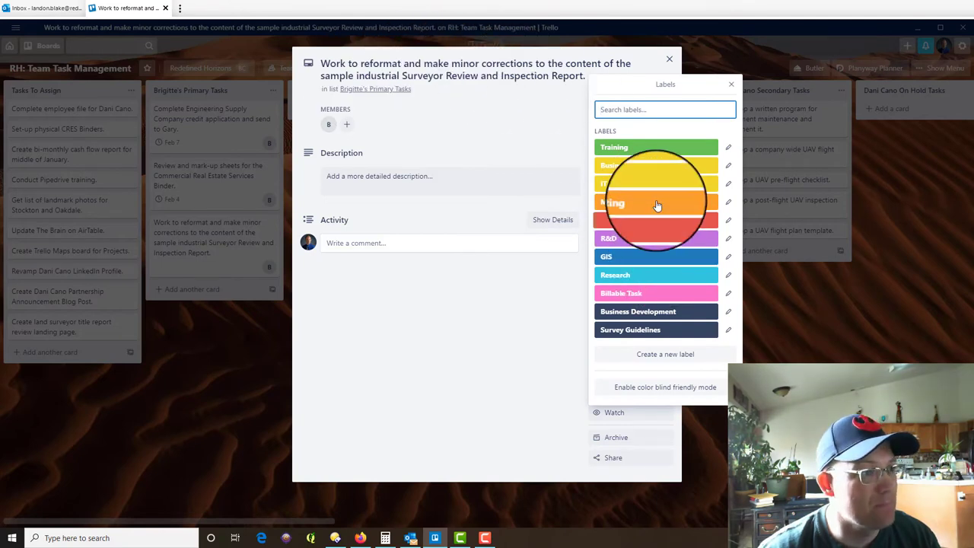
{"action": "left_click", "coordinate": [729, 84]}
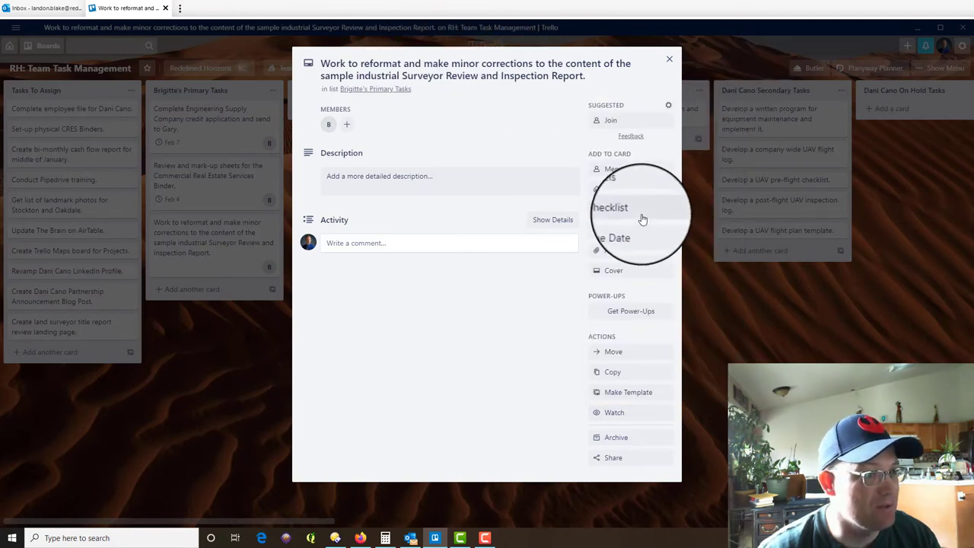
{"action": "left_click", "coordinate": [635, 227]}
{"action": "left_click", "coordinate": [706, 193]}
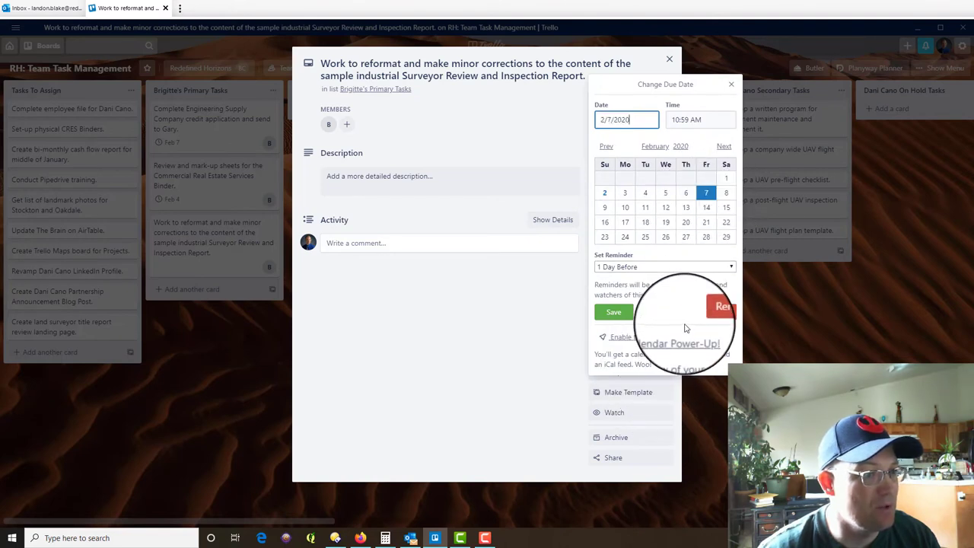
{"action": "double_click", "coordinate": [686, 120]}
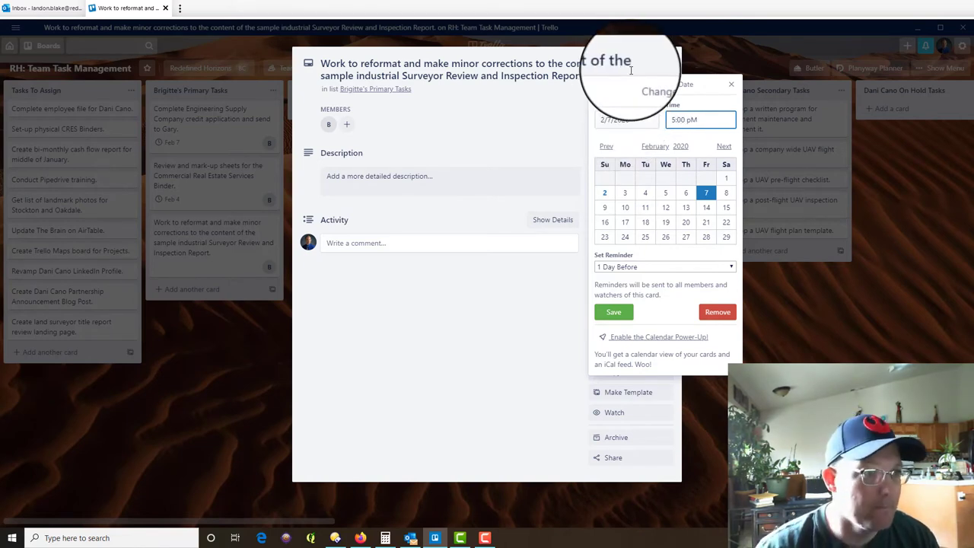
{"action": "type", "text": "P"}
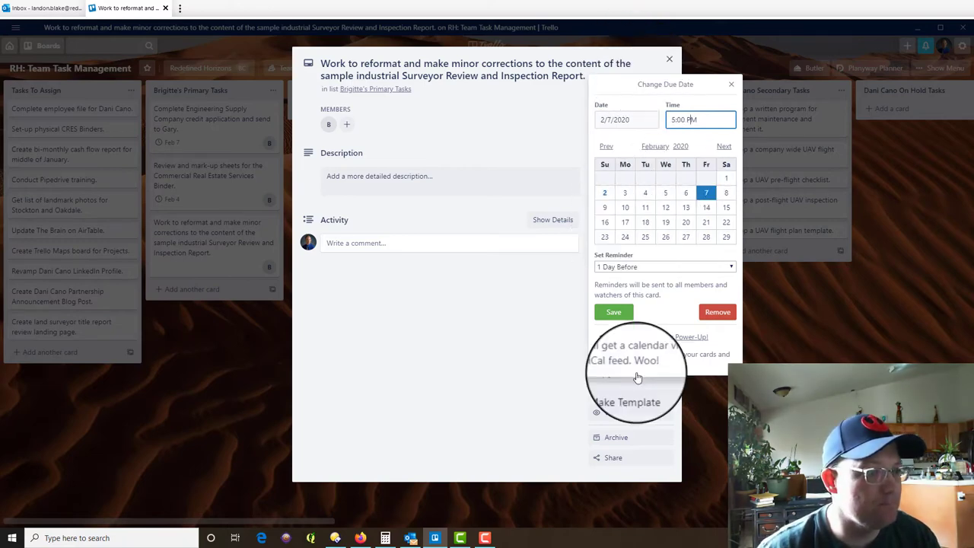
{"action": "left_click", "coordinate": [613, 313]}
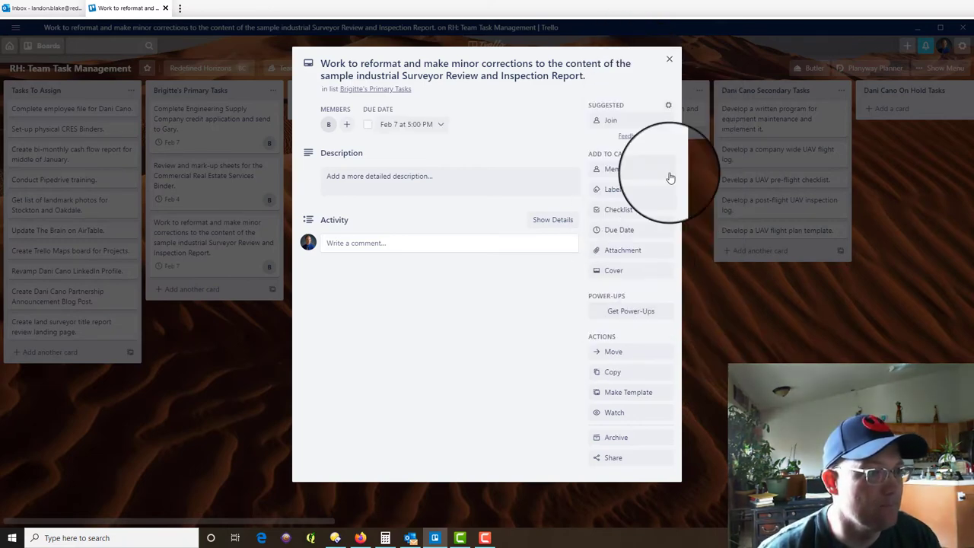
{"action": "left_click", "coordinate": [671, 59]}
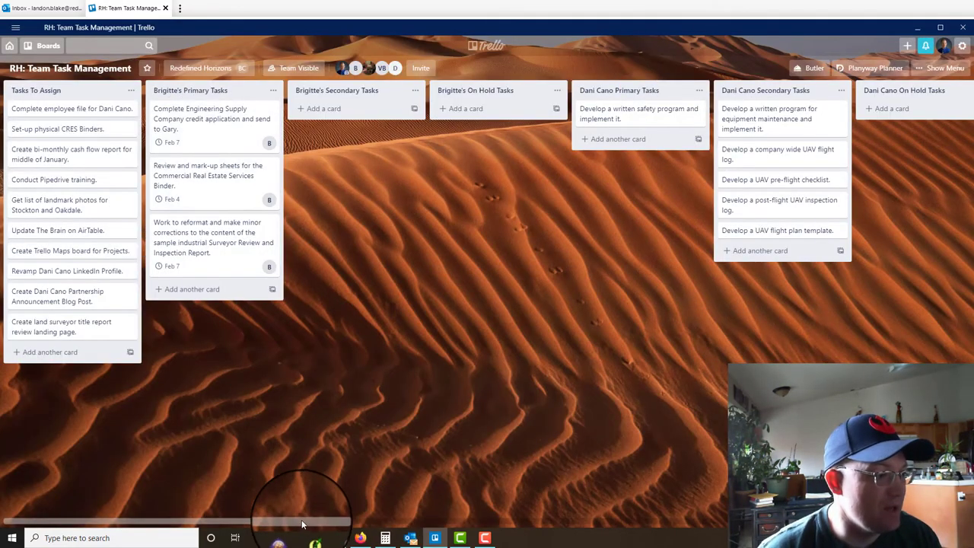
Step: Set the due date of the billable "Update bizz-partners web site with the latest docs." card to February 4, 2020 at 5:00 PM
{"action": "left_click_drag", "start_coordinate": [302, 524], "coordinate": [489, 504]}
{"action": "left_click", "coordinate": [533, 122]}
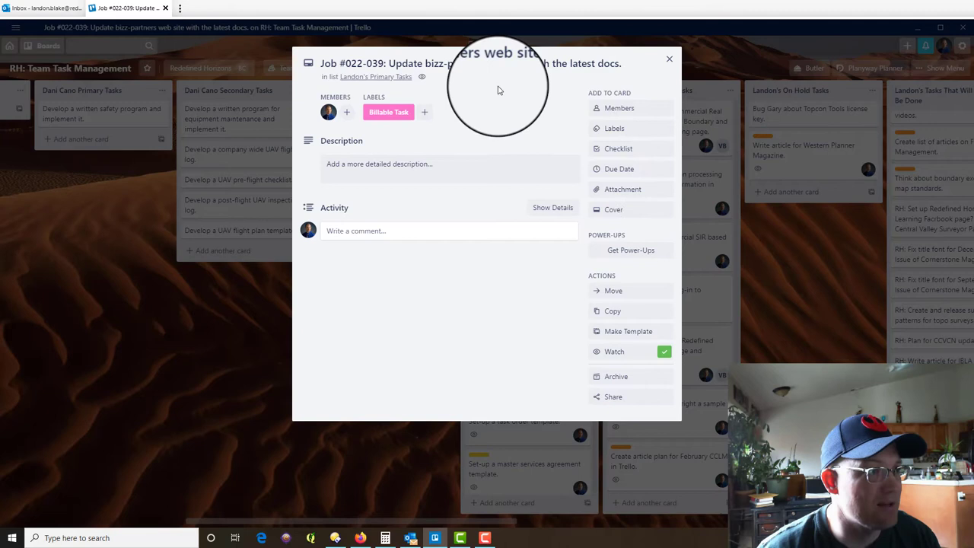
{"action": "left_click", "coordinate": [626, 169]}
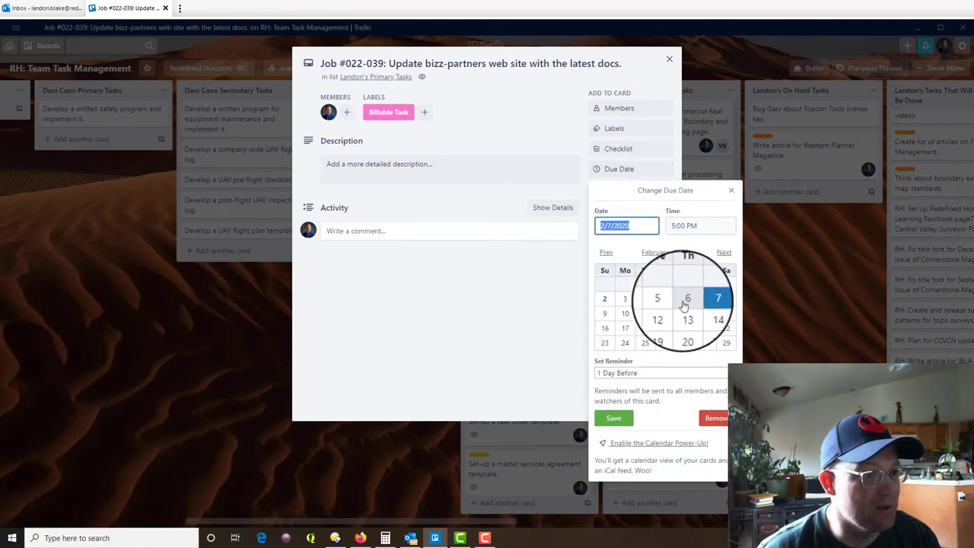
{"action": "left_click", "coordinate": [645, 299]}
{"action": "left_click", "coordinate": [613, 413]}
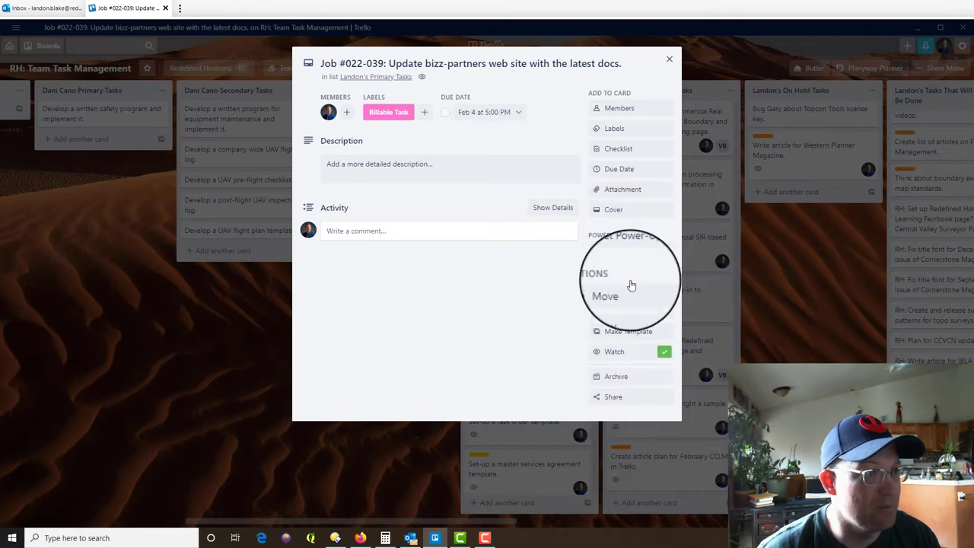
{"action": "left_click", "coordinate": [670, 58]}
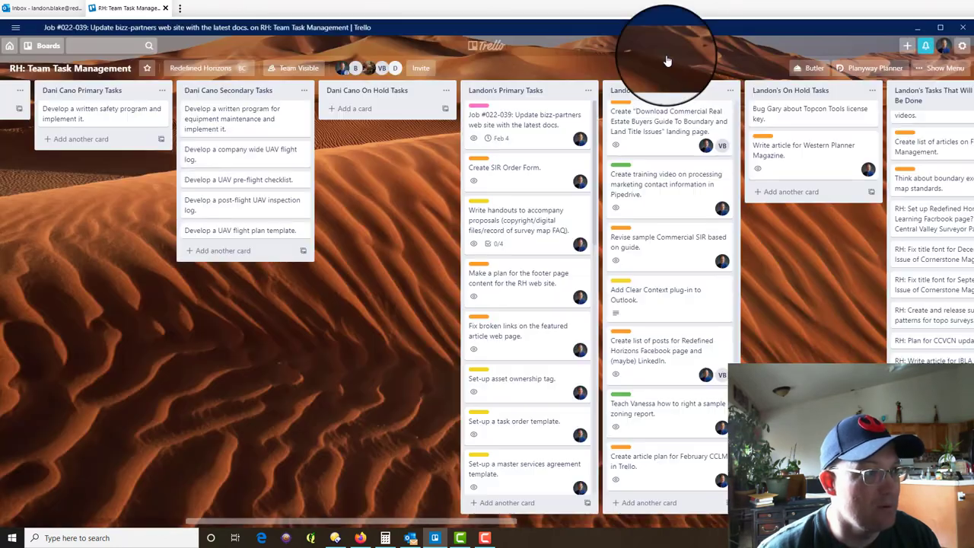
Step: Set the due date of the "Create SIR Order Form." card to February 4, 2020 at 5:00 PM
{"action": "left_click", "coordinate": [500, 173]}
{"action": "left_click", "coordinate": [630, 169]}
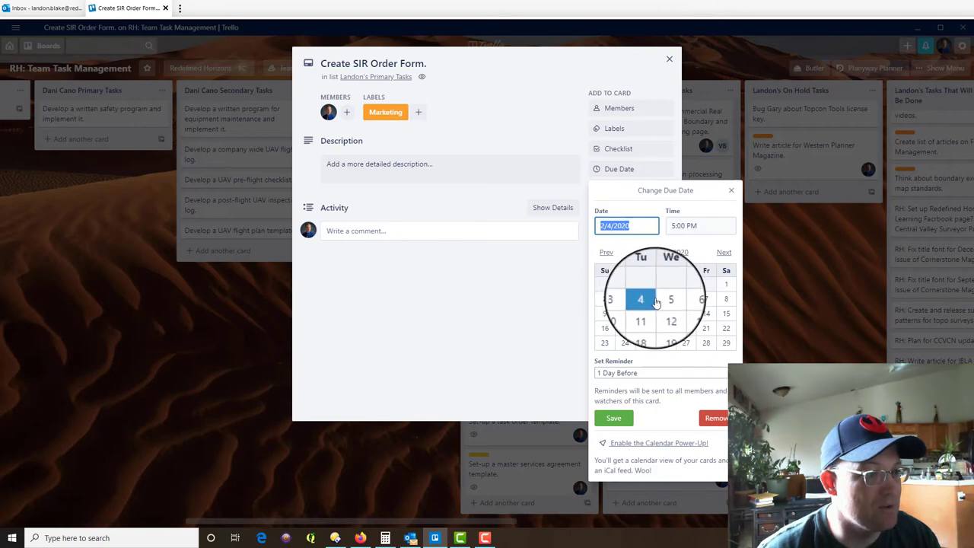
{"action": "left_click", "coordinate": [614, 418]}
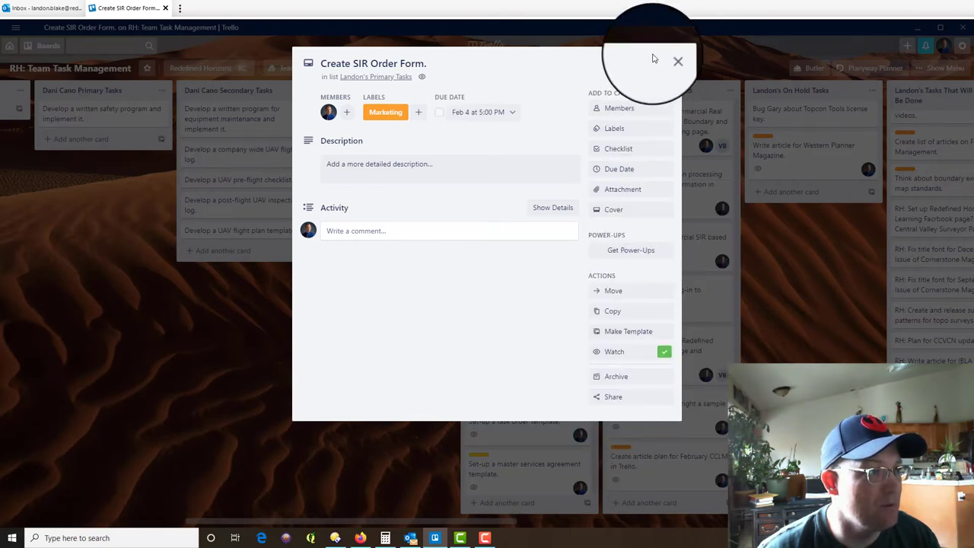
{"action": "left_click", "coordinate": [670, 60]}
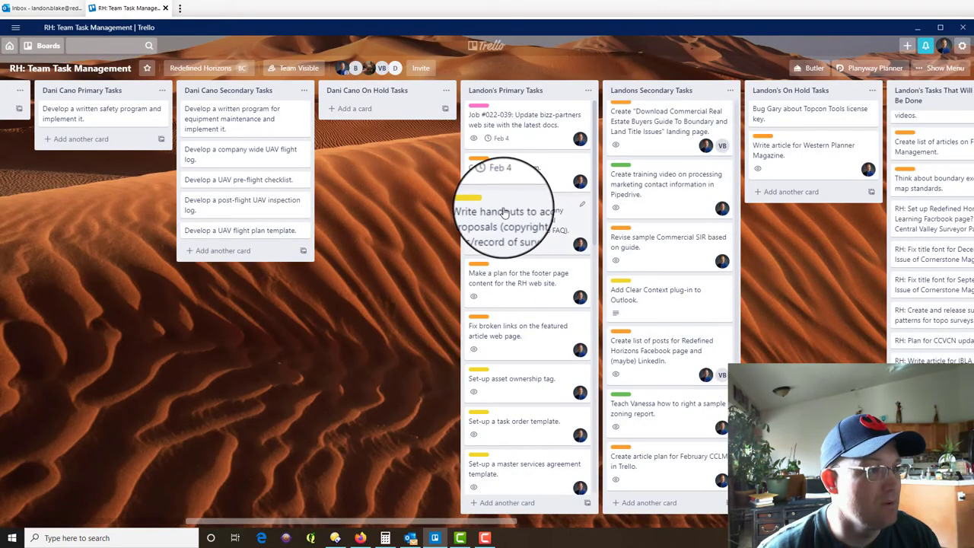
Step: Set the due date of the card about writing handouts to accompany proposals to February 7, 2020 at 5:00 PM
{"action": "left_click", "coordinate": [527, 240]}
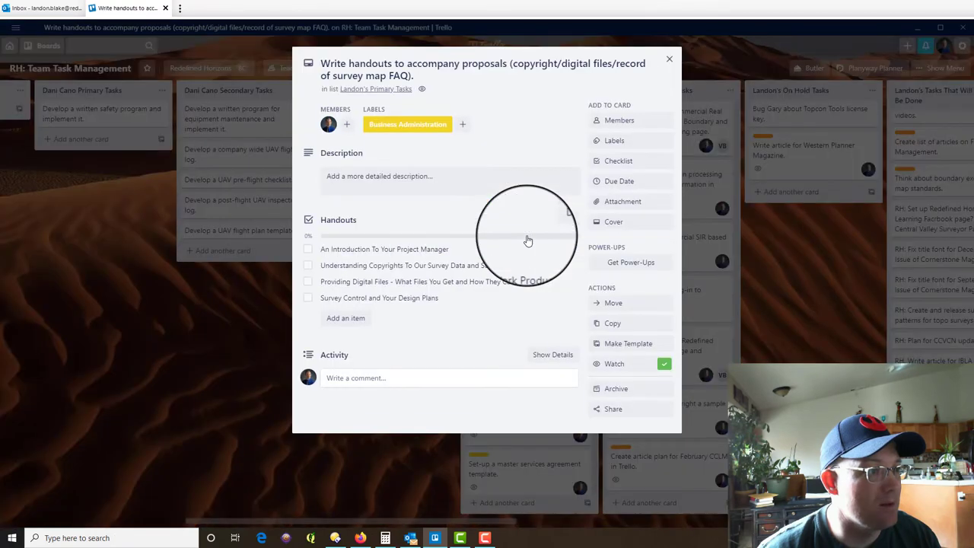
{"action": "left_click", "coordinate": [639, 161]}
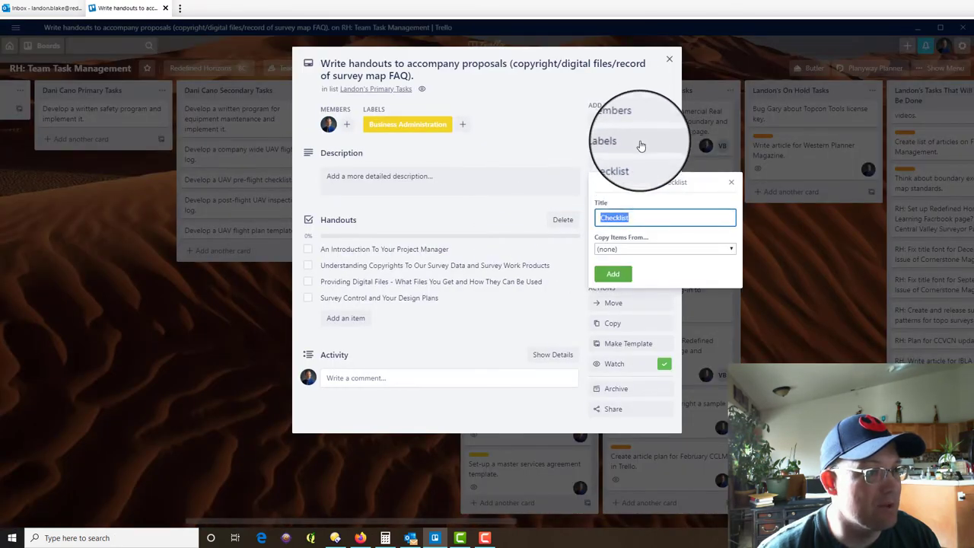
{"action": "left_click", "coordinate": [727, 183]}
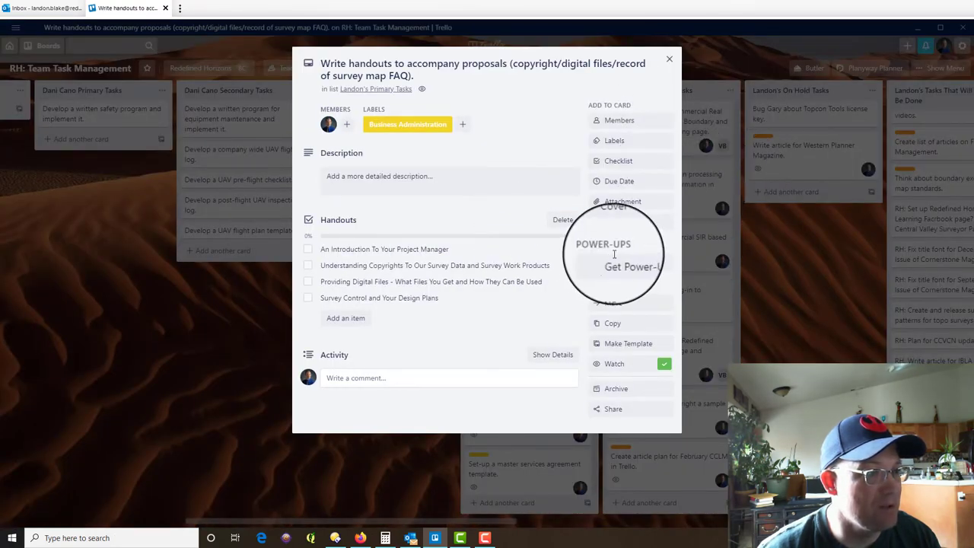
{"action": "left_click", "coordinate": [616, 181]}
{"action": "left_click", "coordinate": [707, 311]}
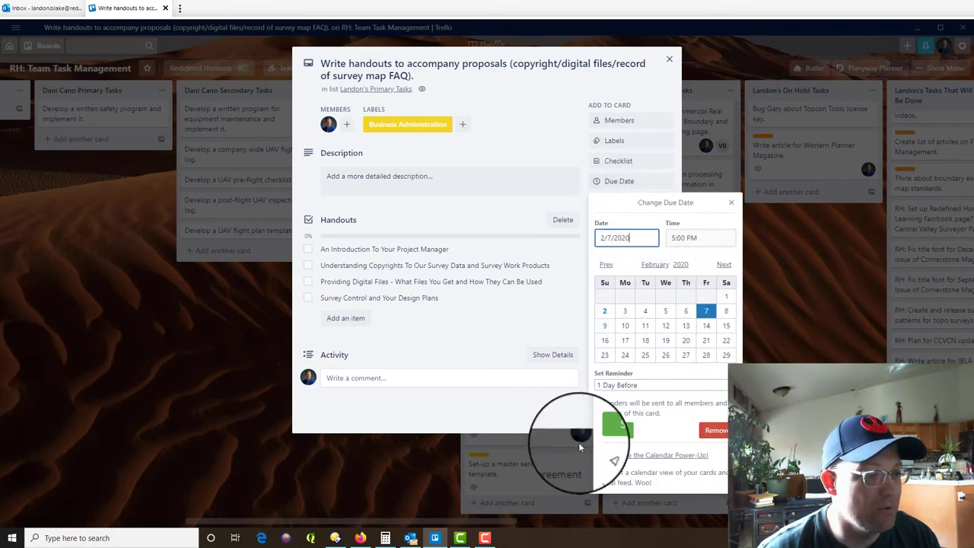
{"action": "left_click", "coordinate": [614, 430]}
{"action": "left_click", "coordinate": [669, 59]}
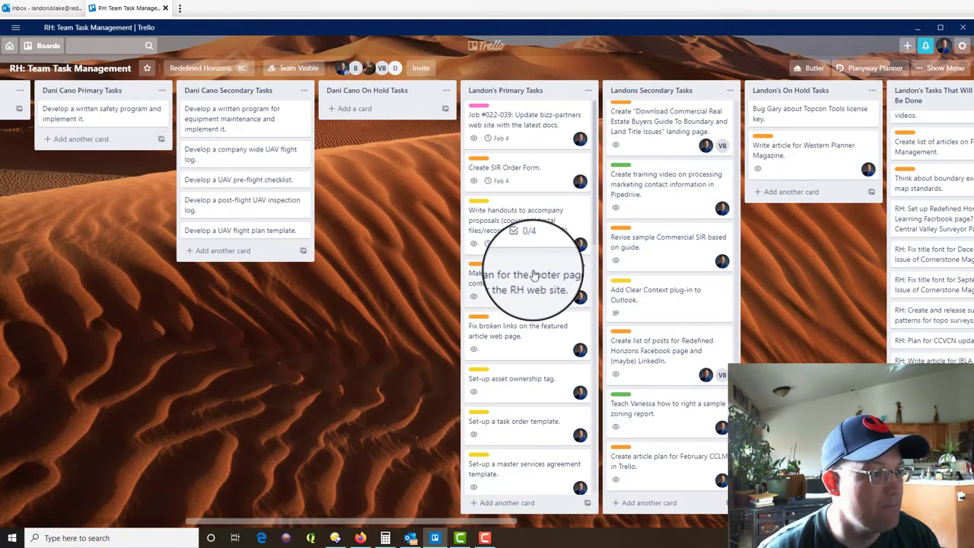
Step: Set the due date of the "Make a plan for the footer page content for the RH web site." card to February 5, 2020 at 5:00 PM
{"action": "scroll", "coordinate": [535, 273], "scroll_direction": "down", "scroll_amount": 1}
{"action": "left_click", "coordinate": [533, 232]}
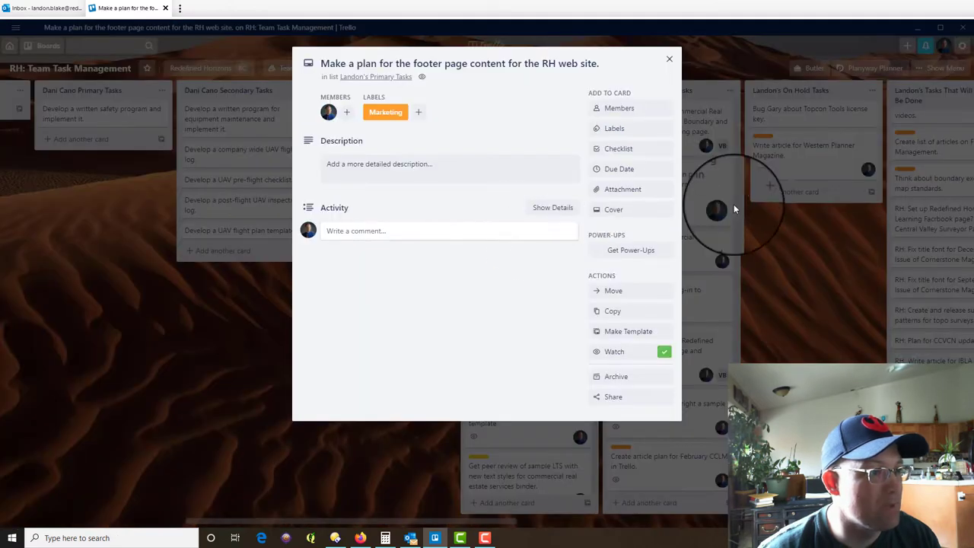
{"action": "left_click", "coordinate": [624, 171]}
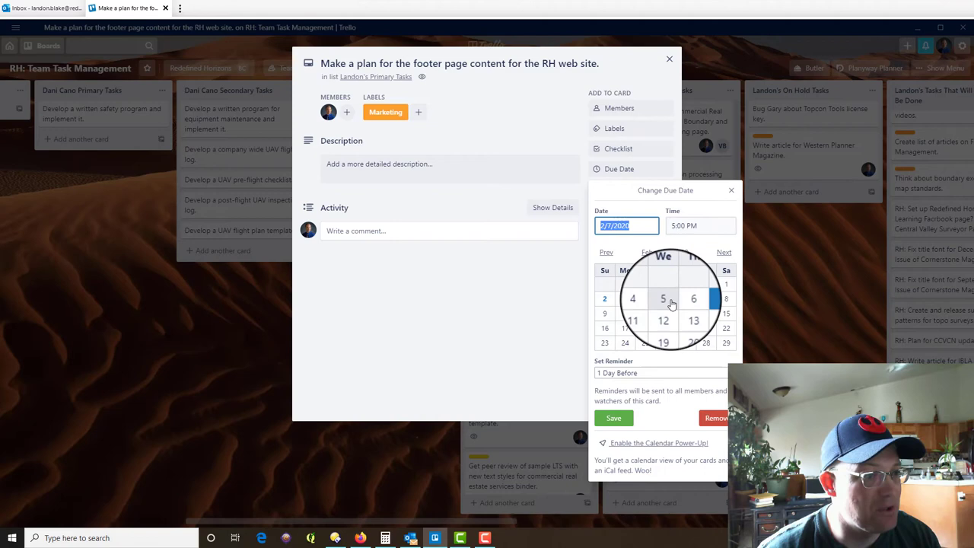
{"action": "left_click", "coordinate": [613, 418]}
{"action": "left_click", "coordinate": [672, 58]}
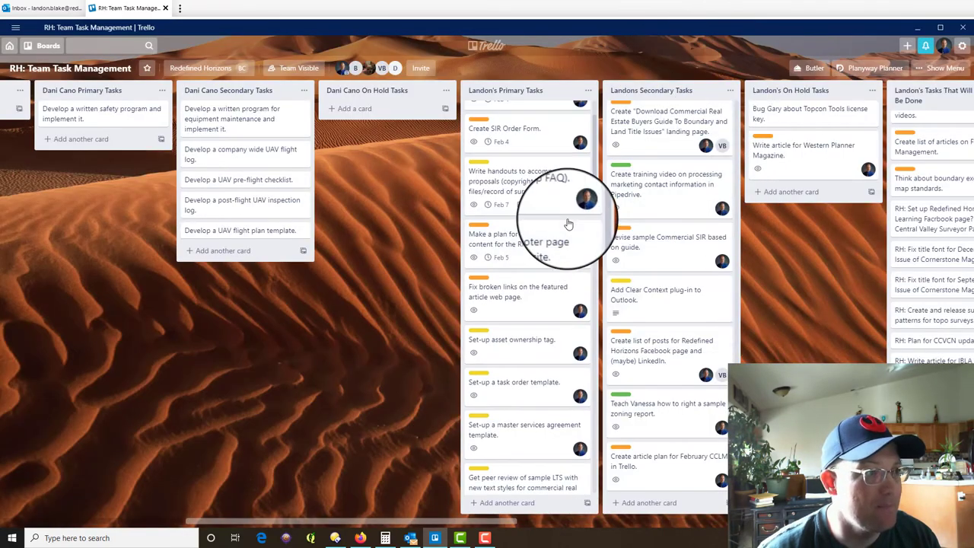
Step: Open the Planyway planner for the board and examine the cards scheduled in the member lanes
{"action": "scroll", "coordinate": [563, 213], "scroll_direction": "up", "scroll_amount": 1}
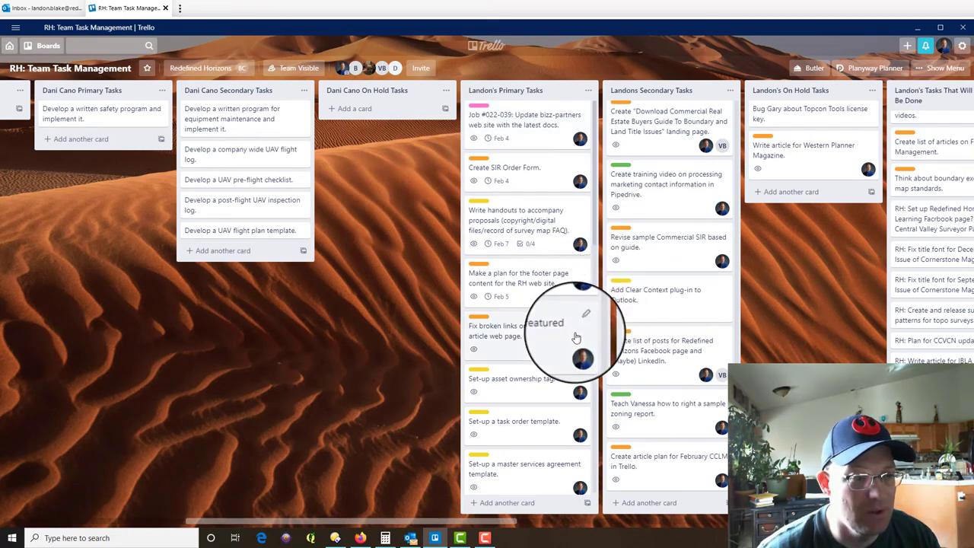
{"action": "left_click", "coordinate": [850, 74]}
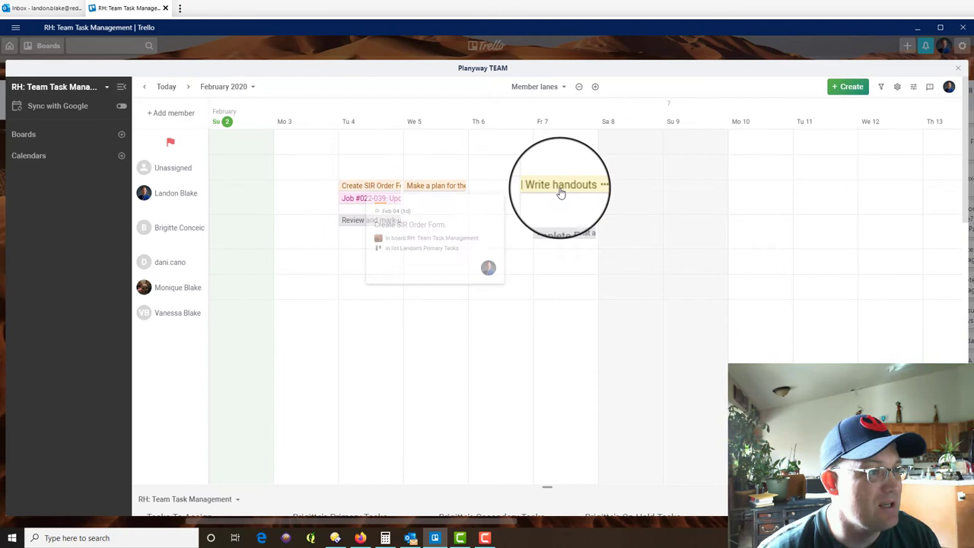
{"action": "mouse_move", "coordinate": [388, 188]}
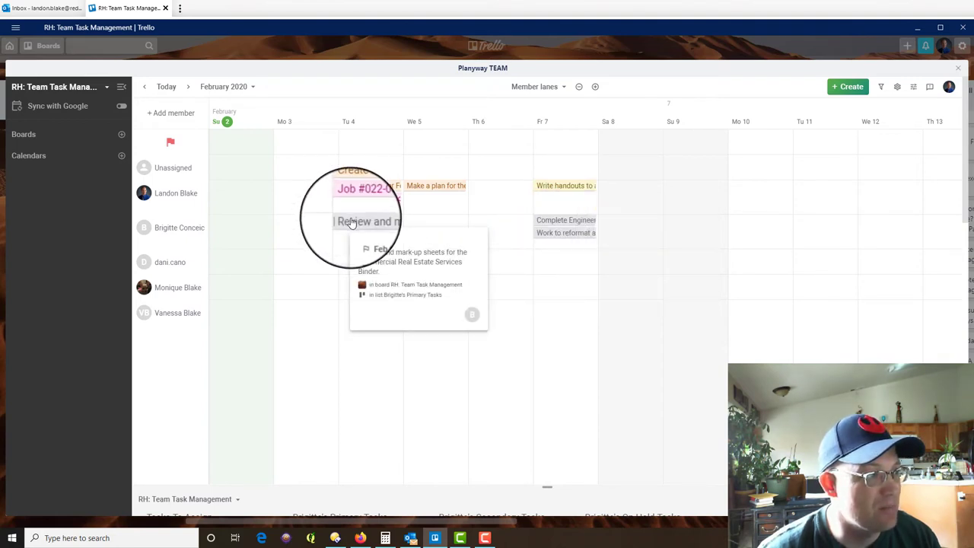
Step: Move the start date of the Engineering Supply Company credit application card to February 3, 2020
{"action": "left_click", "coordinate": [564, 219]}
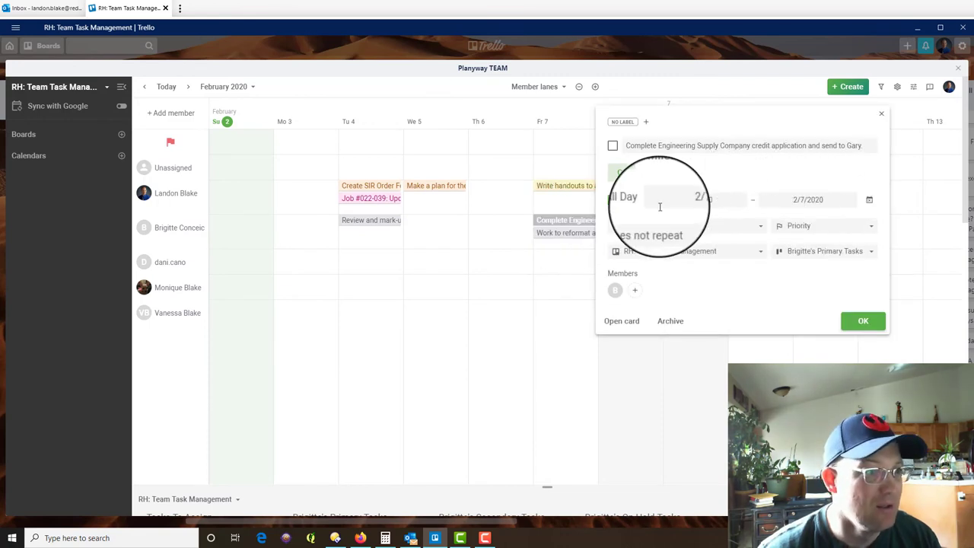
{"action": "left_click", "coordinate": [715, 199]}
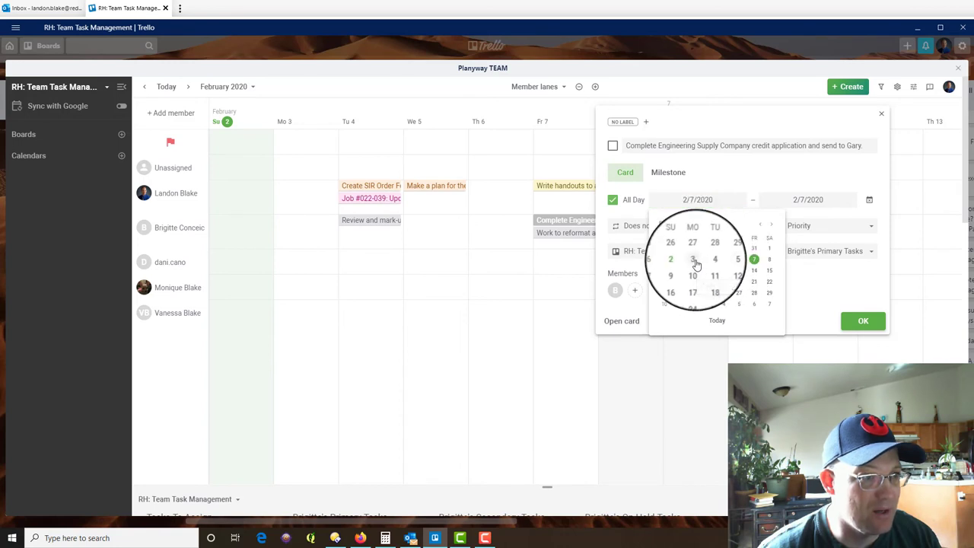
{"action": "left_click", "coordinate": [694, 261]}
{"action": "left_click", "coordinate": [879, 326]}
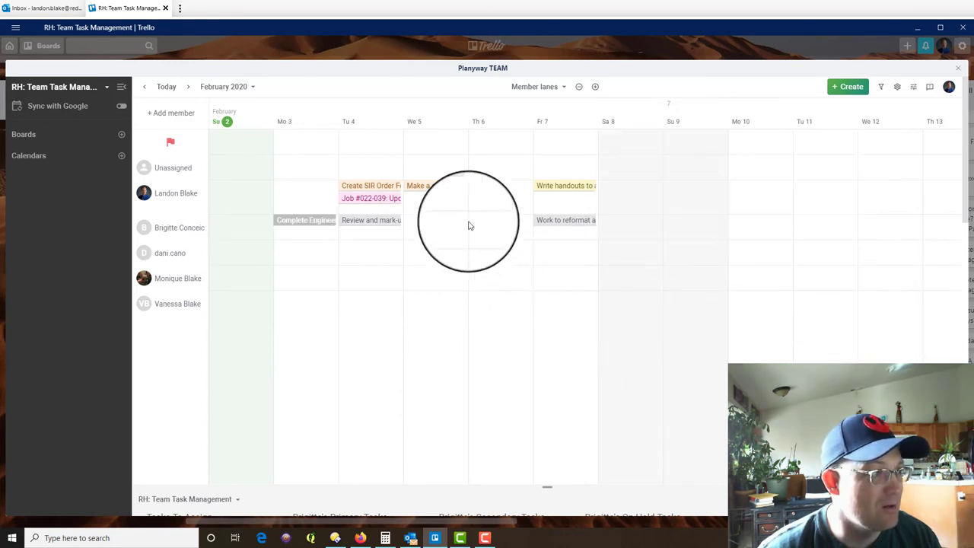
Step: Extend the Engineering Supply Company credit application card by setting its end date to February 7, 2020
{"action": "left_click", "coordinate": [299, 226]}
{"action": "left_click", "coordinate": [563, 199]}
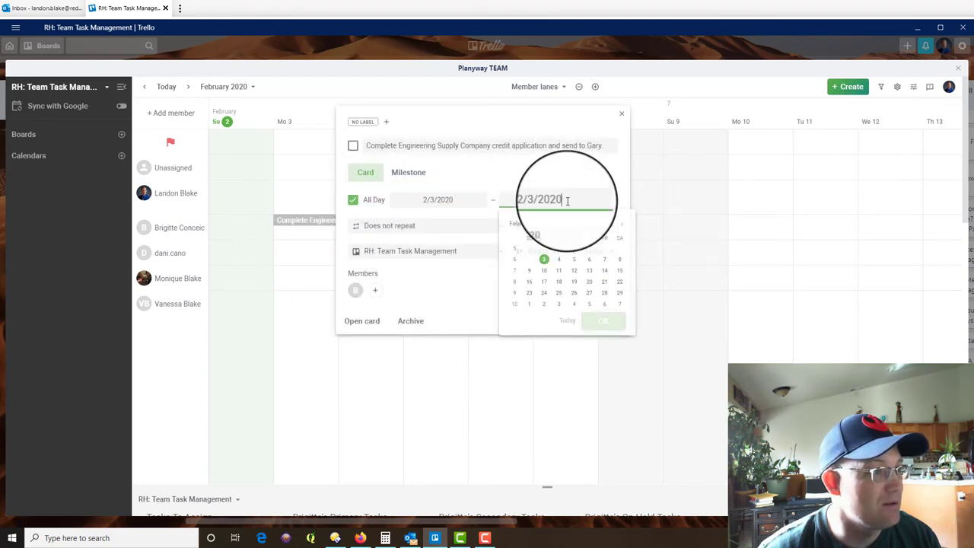
{"action": "left_click", "coordinate": [606, 262]}
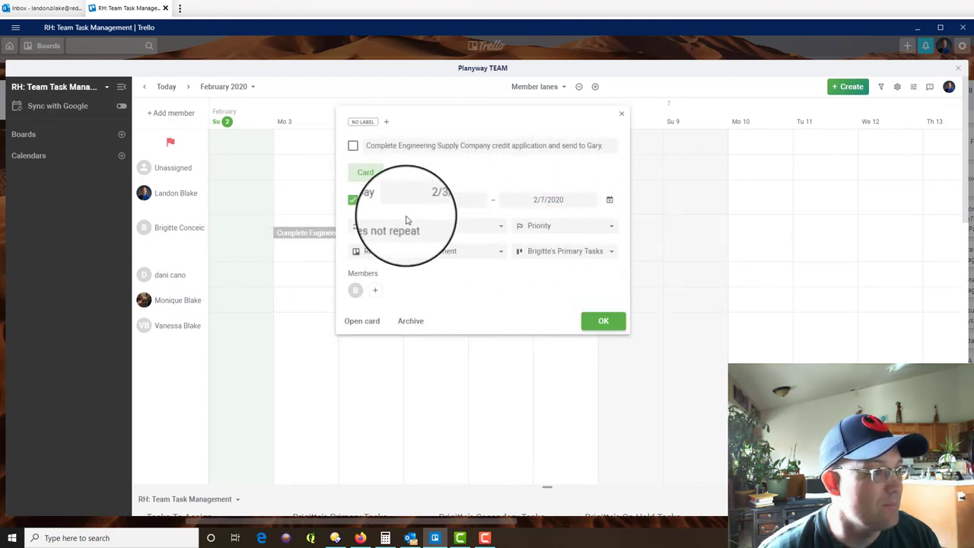
{"action": "left_click", "coordinate": [602, 325]}
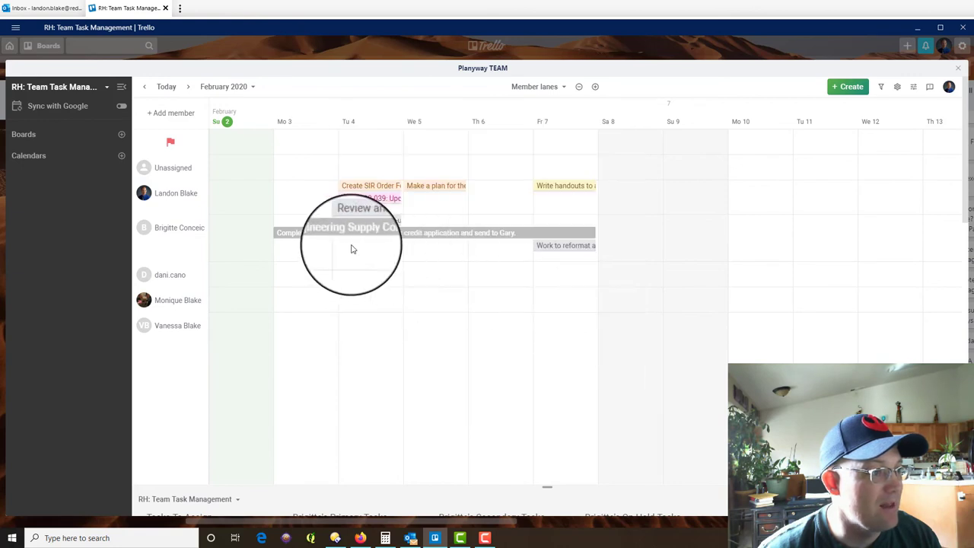
Step: Set the start date of the multi-day Engineering Supply Company credit application card to February 7, 2020
{"action": "left_click", "coordinate": [558, 239]}
{"action": "left_click", "coordinate": [723, 216]}
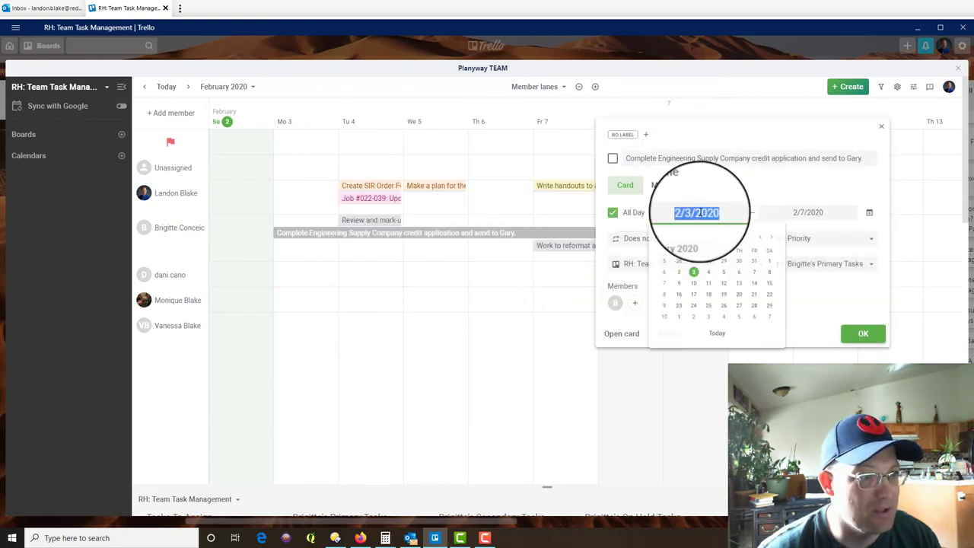
{"action": "left_click", "coordinate": [753, 275]}
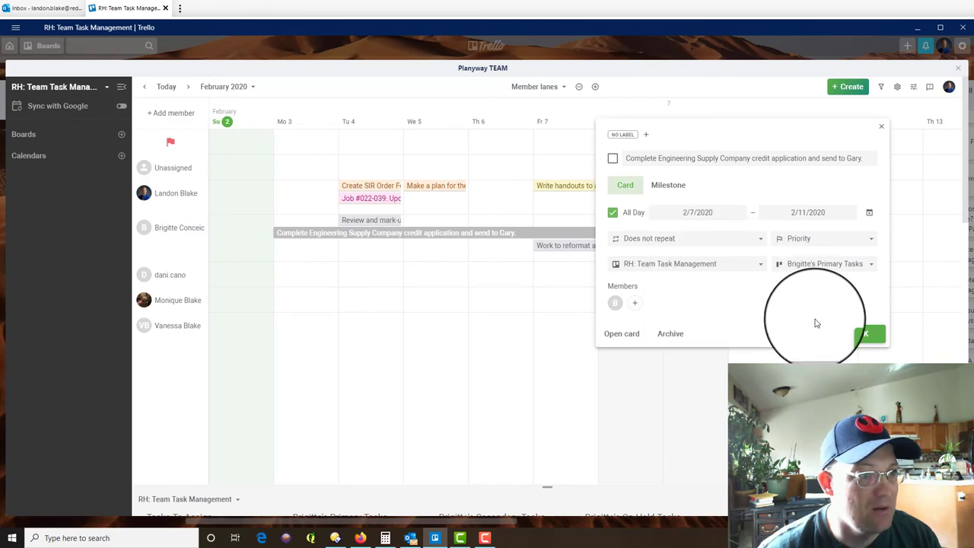
{"action": "left_click", "coordinate": [861, 332]}
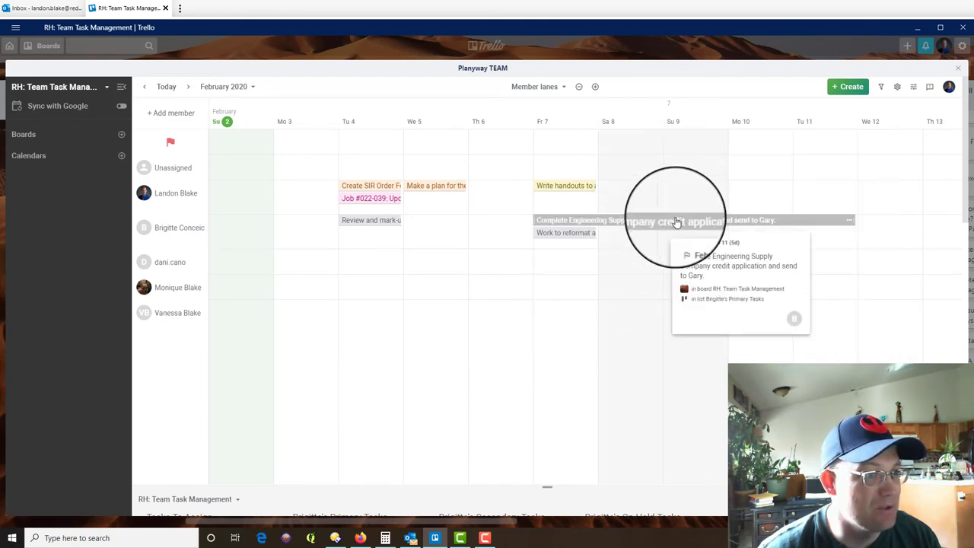
Step: Shorten the Engineering Supply Company credit application card to one day by setting its end date to February 7, 2020
{"action": "left_click", "coordinate": [746, 224]}
{"action": "left_click", "coordinate": [449, 200]}
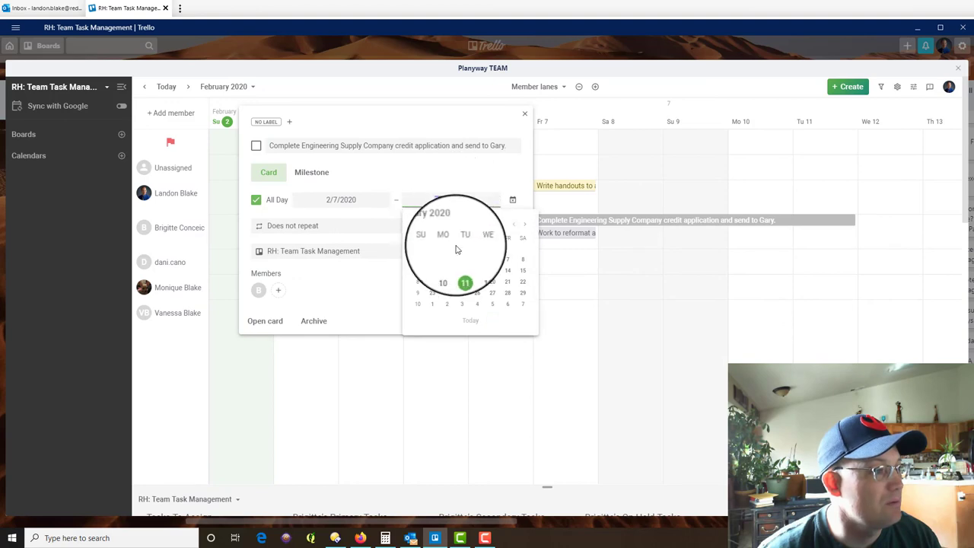
{"action": "left_click", "coordinate": [508, 259]}
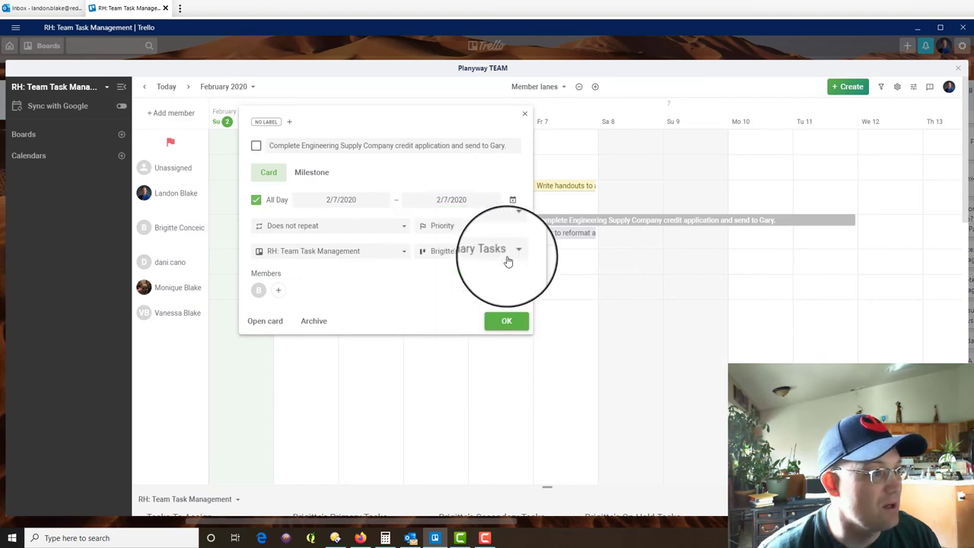
{"action": "left_click", "coordinate": [506, 320]}
Step: Filter the timeline by the Billable Task label, and remove the filter before returning to the board
{"action": "scroll", "coordinate": [583, 355], "scroll_direction": "down", "scroll_amount": 4}
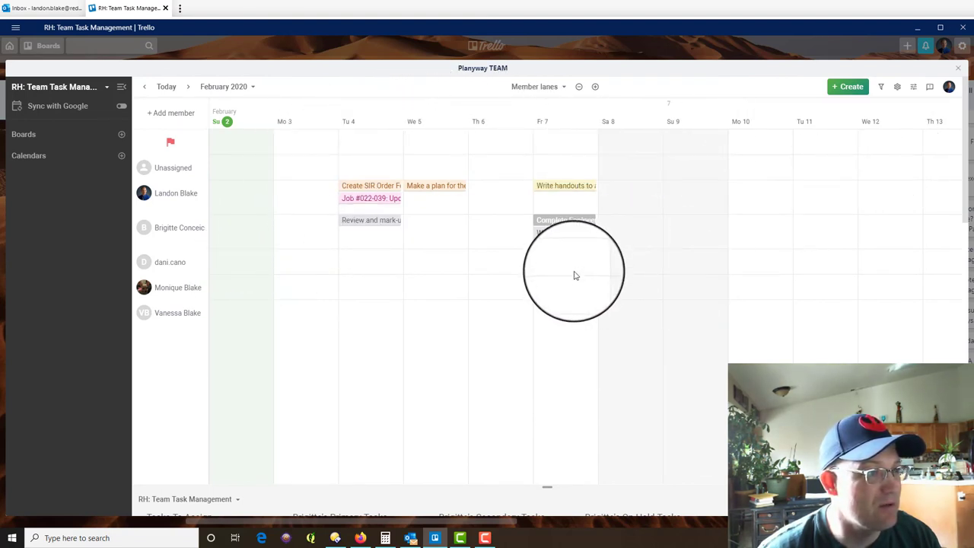
{"action": "left_click", "coordinate": [880, 86]}
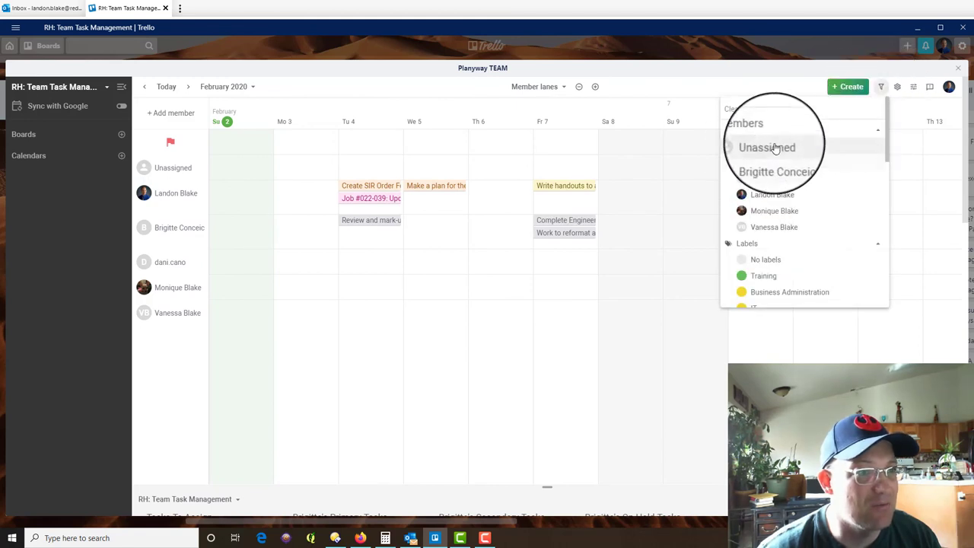
{"action": "scroll", "coordinate": [889, 169], "scroll_direction": "down", "scroll_amount": 2}
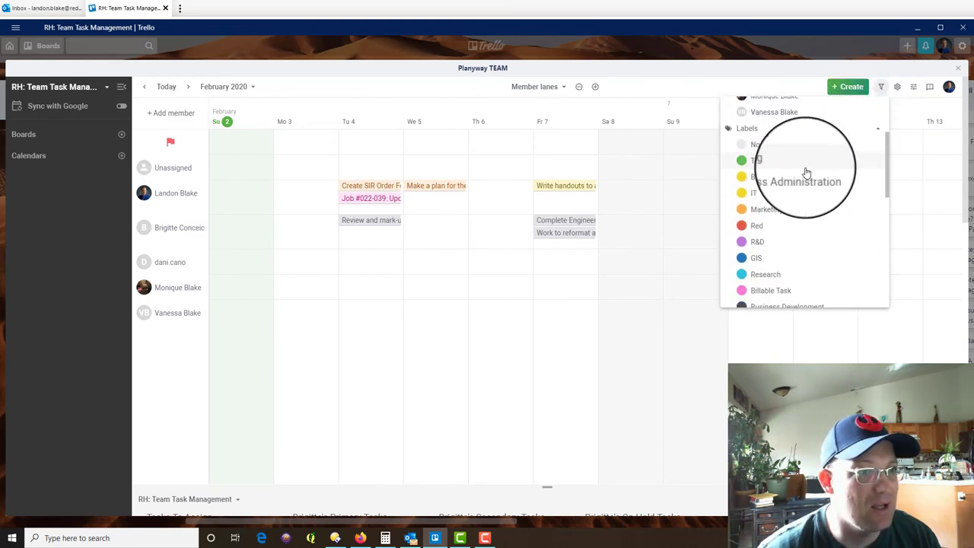
{"action": "left_click", "coordinate": [763, 290]}
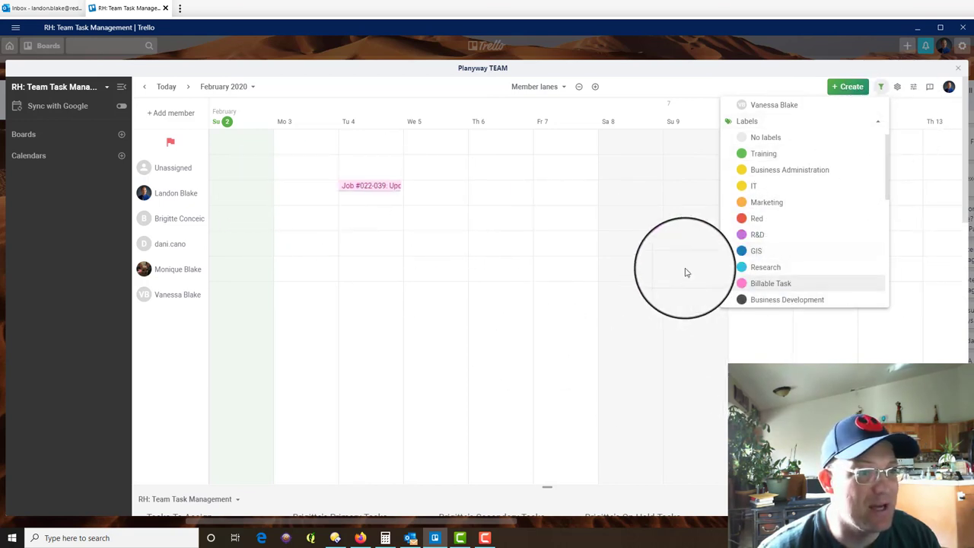
{"action": "left_click", "coordinate": [736, 283]}
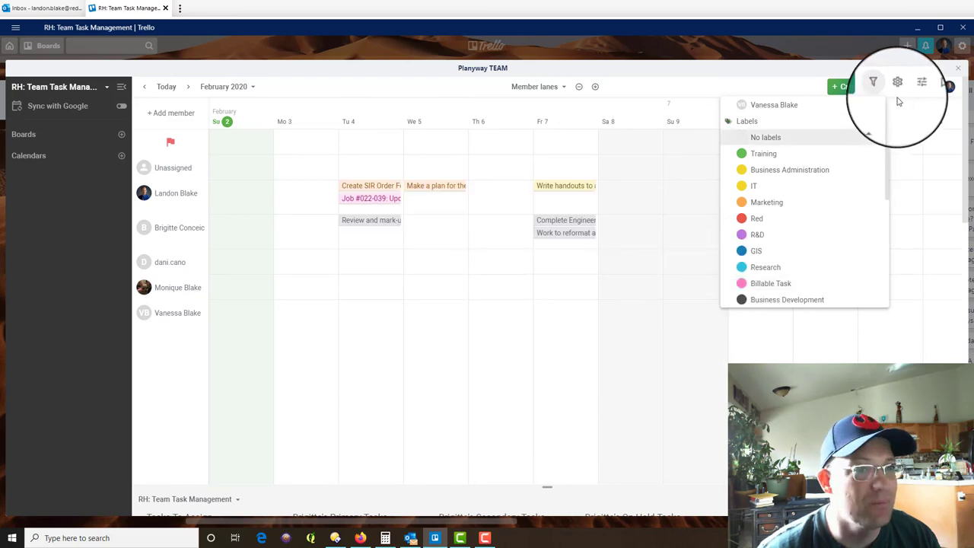
{"action": "left_click", "coordinate": [958, 70]}
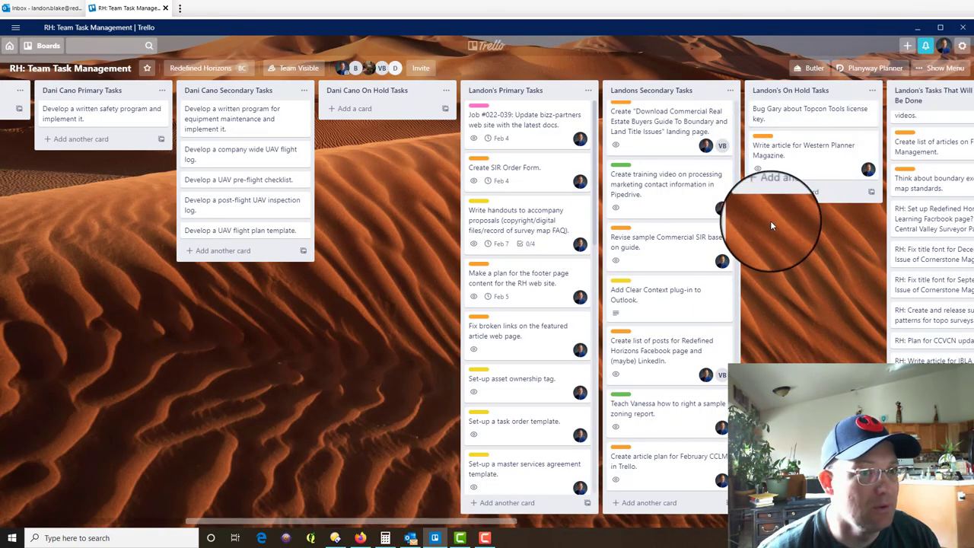